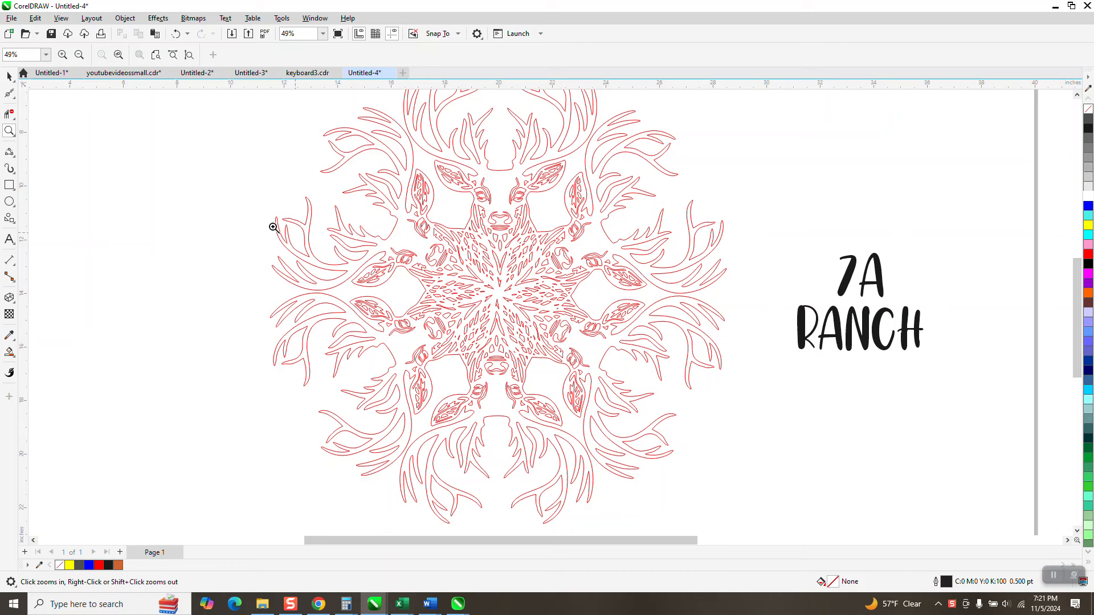
Step: Move the black "7A RANCH" text slightly left, closer to the red deer design
{"action": "left_click", "coordinate": [9, 76]}
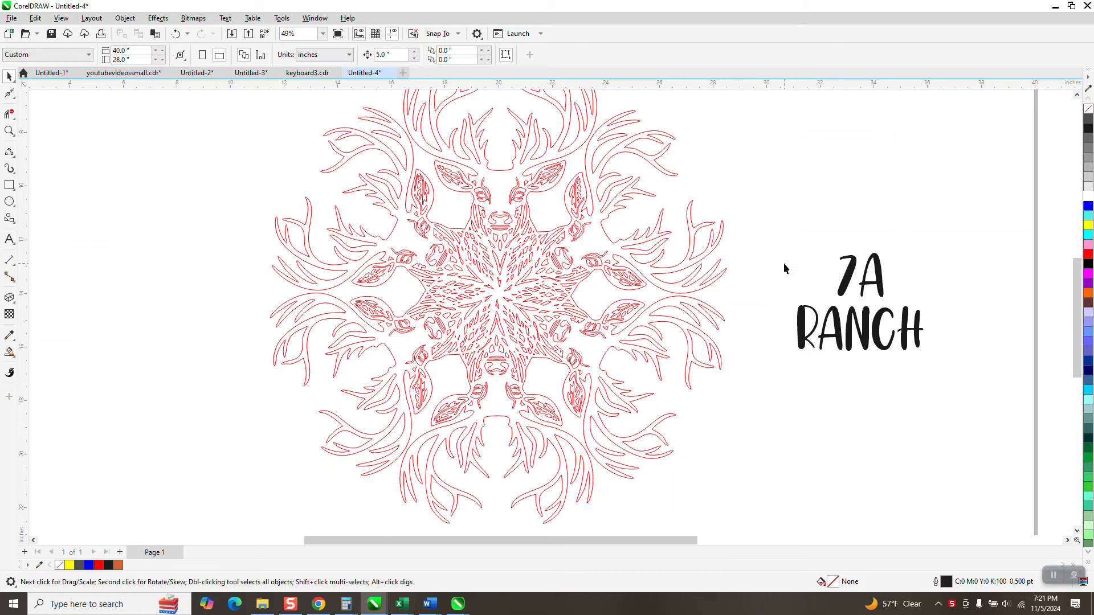
{"action": "left_click", "coordinate": [850, 280]}
{"action": "mouse_move", "coordinate": [848, 278]}
{"action": "left_mouse_down"}
{"action": "mouse_move", "coordinate": [841, 222]}
{"action": "mouse_move", "coordinate": [832, 275]}
{"action": "left_mouse_up"}
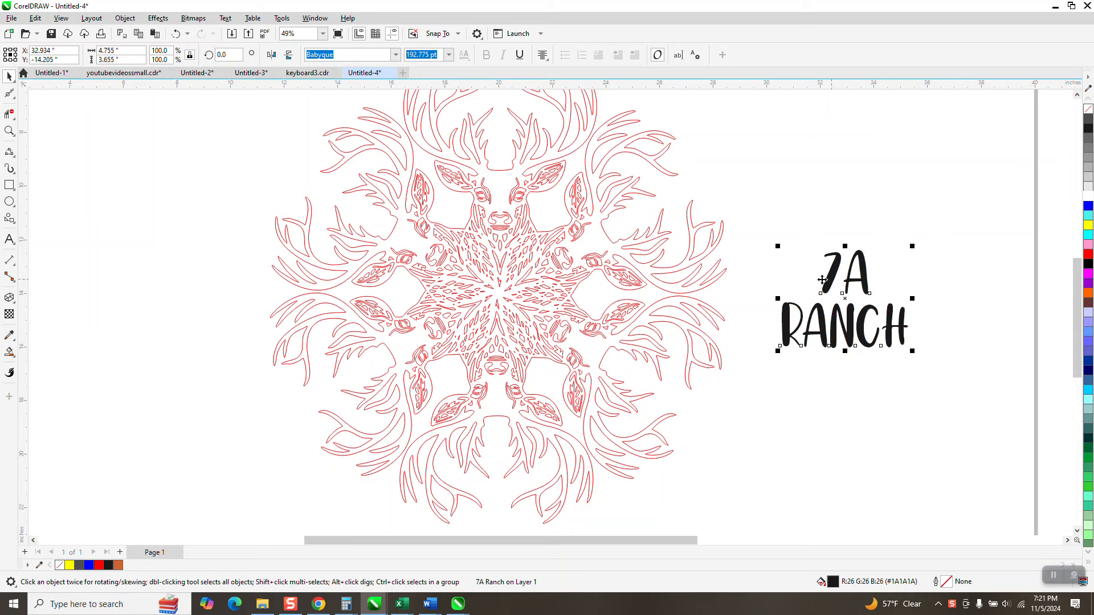
{"action": "scroll", "coordinate": [749, 290], "scroll_direction": "down", "scroll_amount": 1}
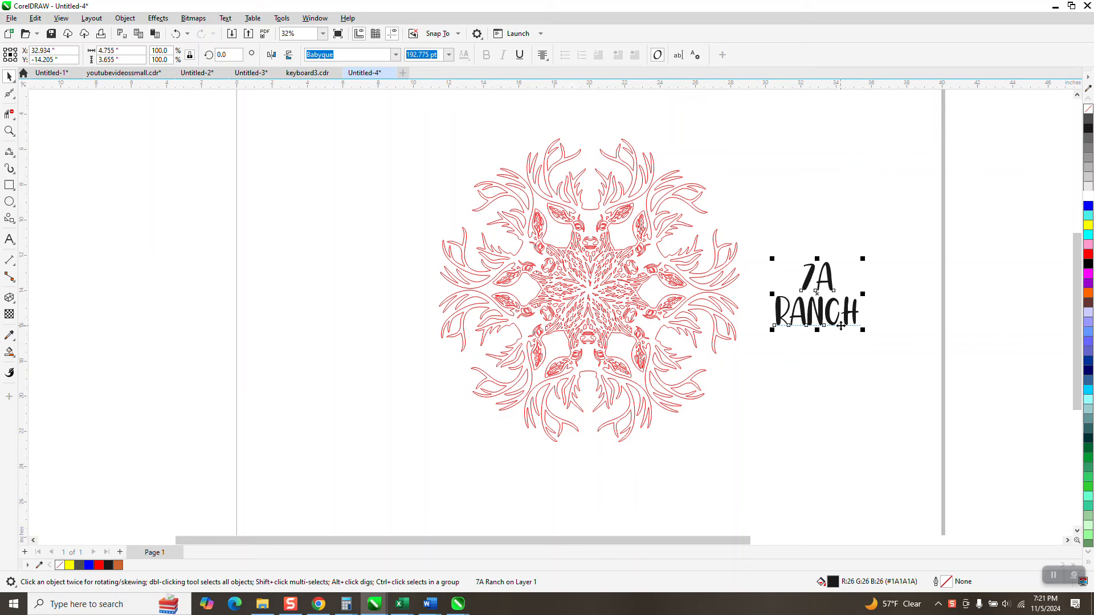
{"action": "left_click", "coordinate": [118, 99]}
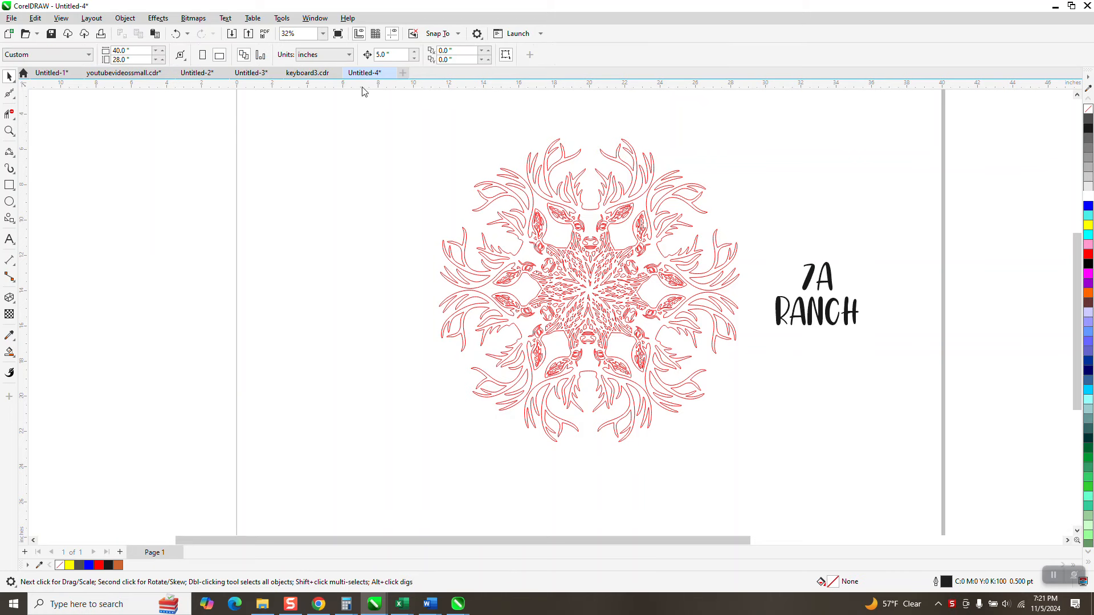
Step: Duplicate the "7A RANCH" text 10 inches to the right and give the copy no fill with a #1A1A1A outline
{"action": "left_click", "coordinate": [831, 288]}
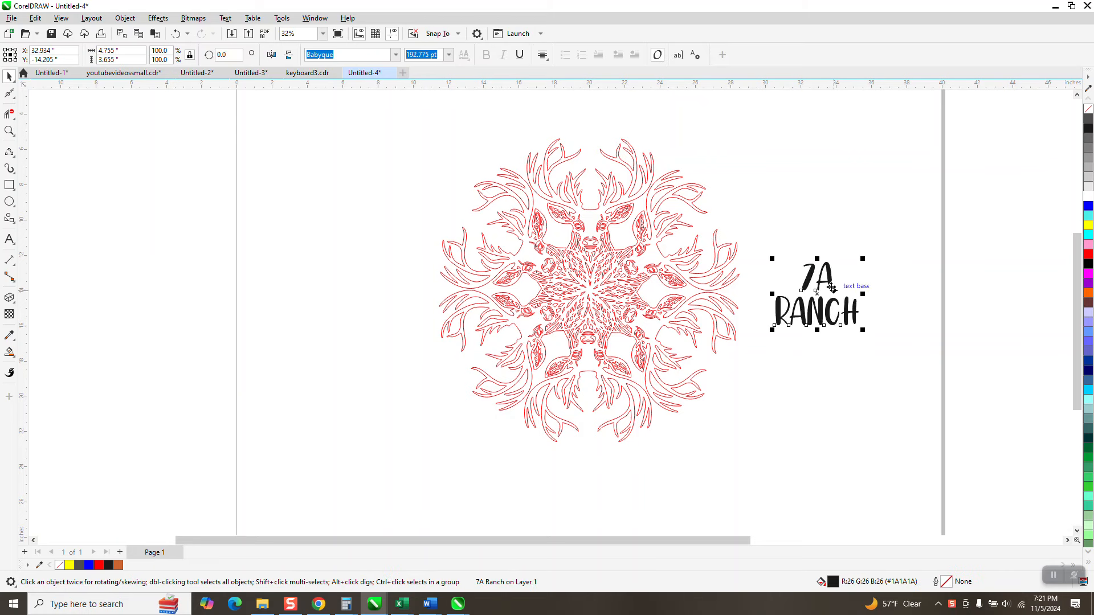
{"action": "key", "text": "ctrl+d"}
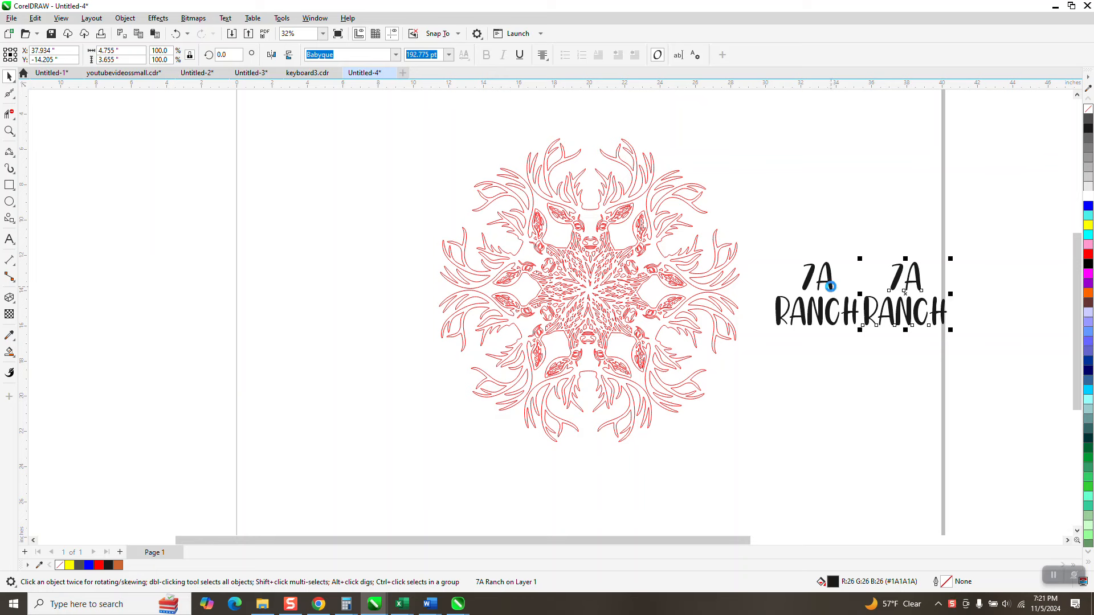
{"action": "key", "text": "Right"}
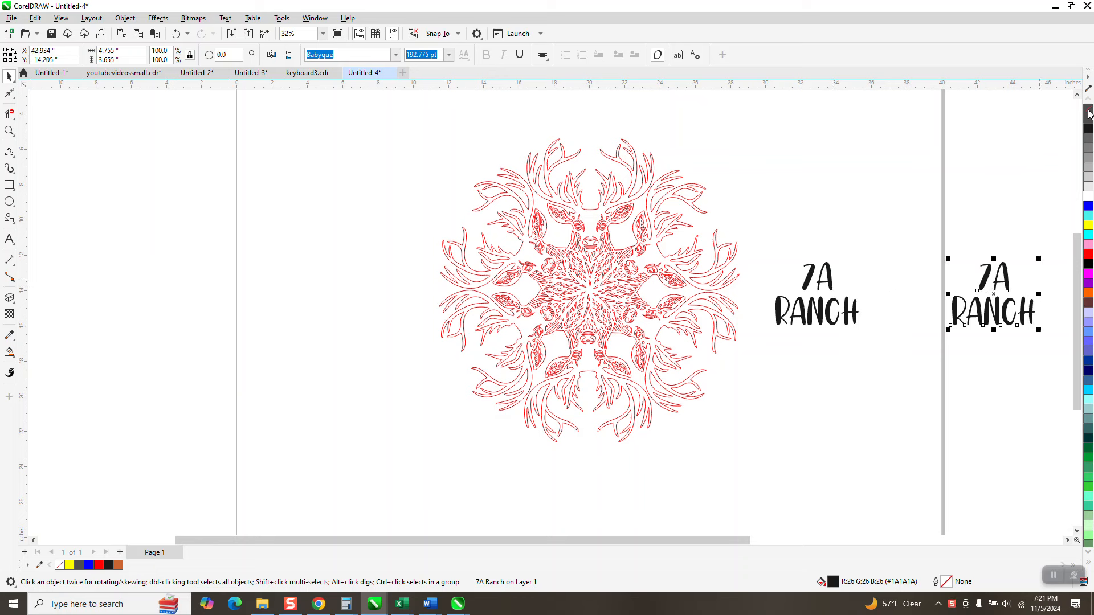
{"action": "left_click", "coordinate": [1088, 122]}
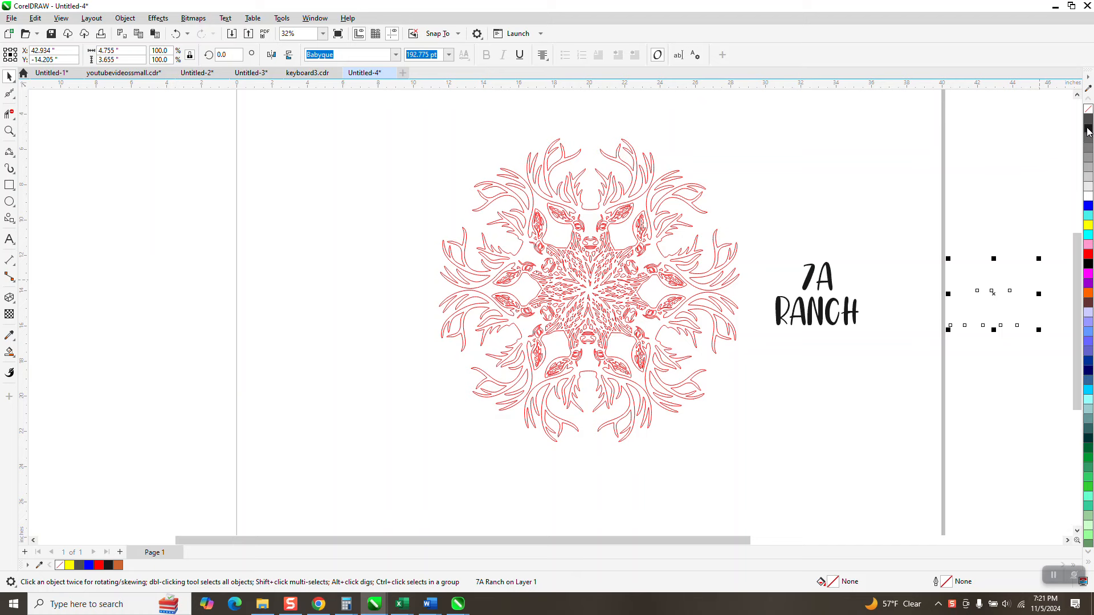
{"action": "right_click", "coordinate": [1088, 128]}
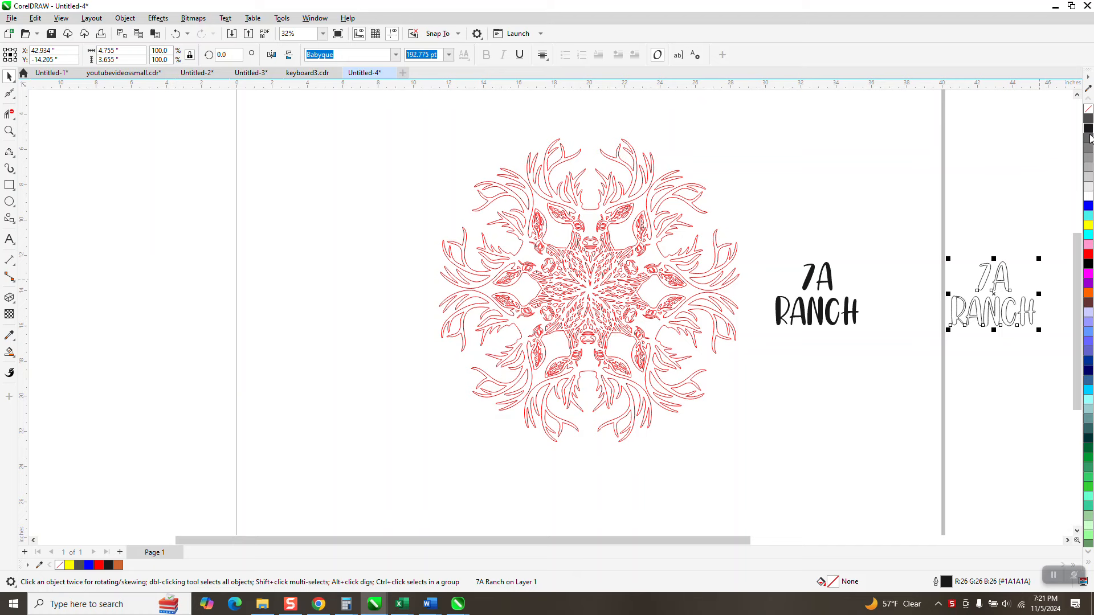
Step: Try a one-step outside contour with a 0.2-inch offset on the outlined text copy, and undo it
{"action": "left_click", "coordinate": [158, 18]}
{"action": "left_click", "coordinate": [187, 279]}
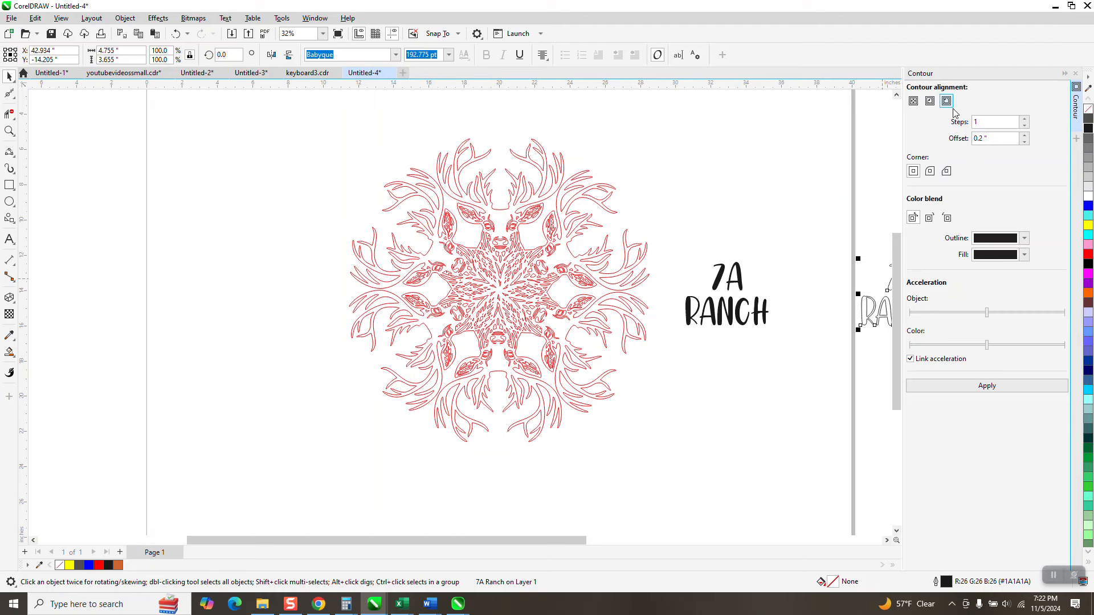
{"action": "left_click", "coordinate": [988, 386]}
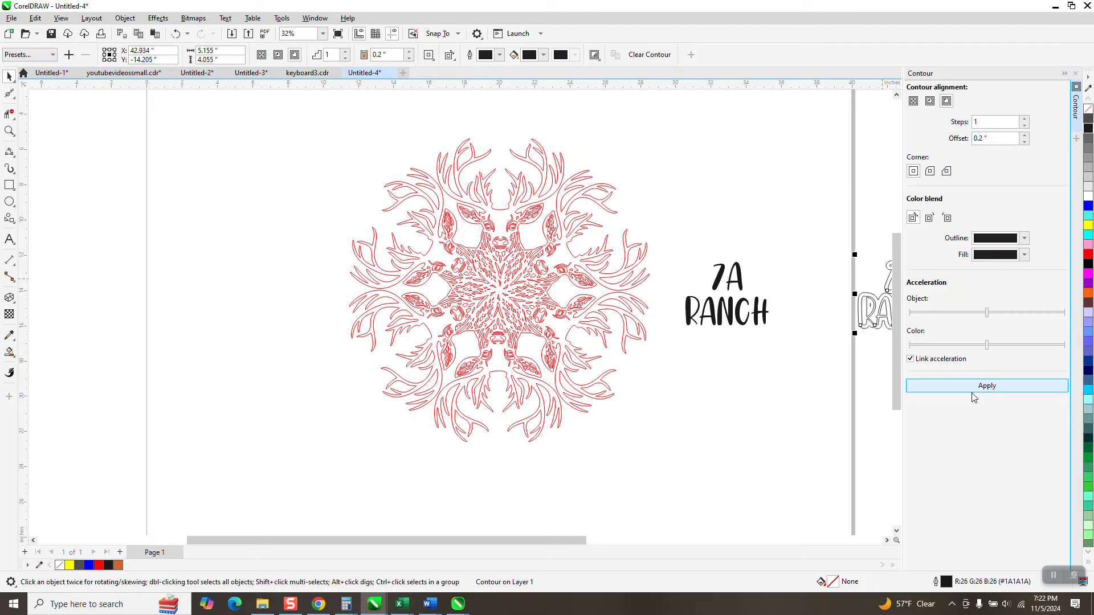
{"action": "left_click_drag", "start_coordinate": [579, 542], "coordinate": [658, 542]}
{"action": "left_click", "coordinate": [9, 131]}
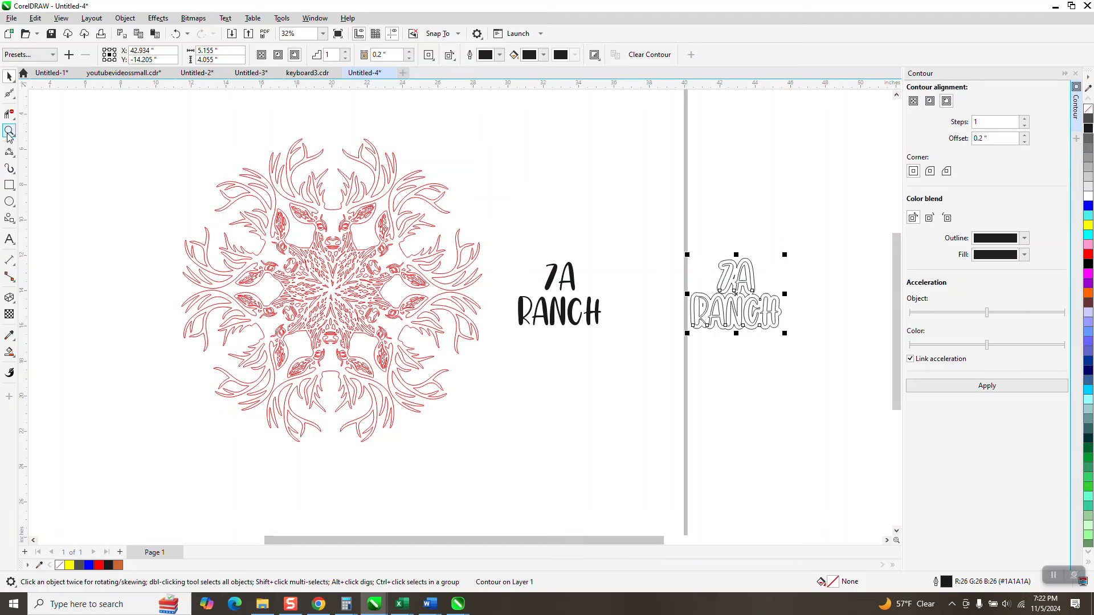
{"action": "left_click_drag", "start_coordinate": [653, 221], "coordinate": [861, 398]}
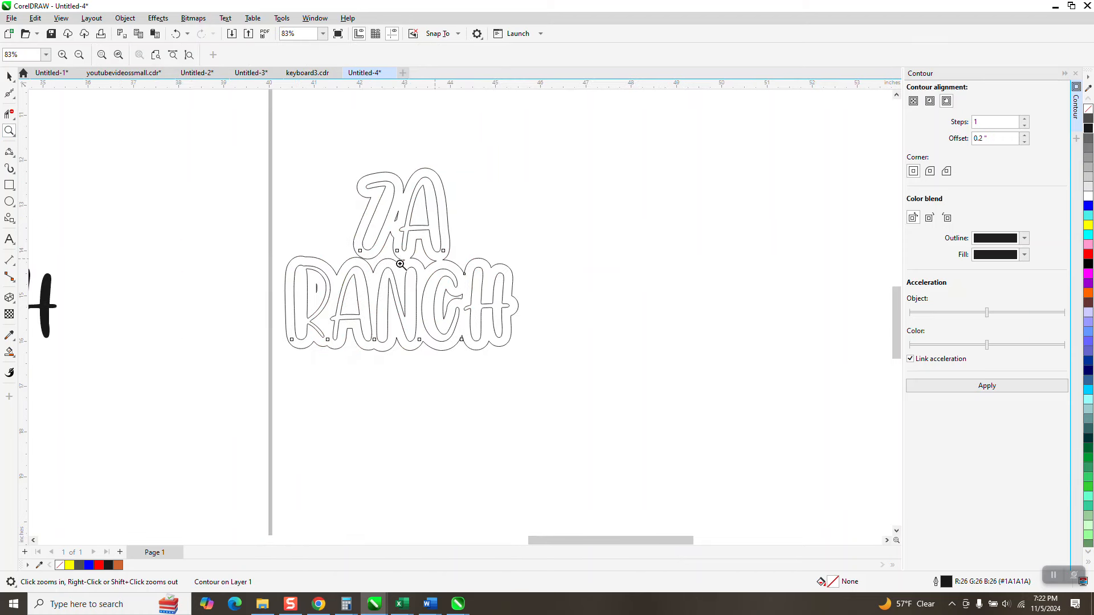
{"action": "left_click", "coordinate": [176, 34]}
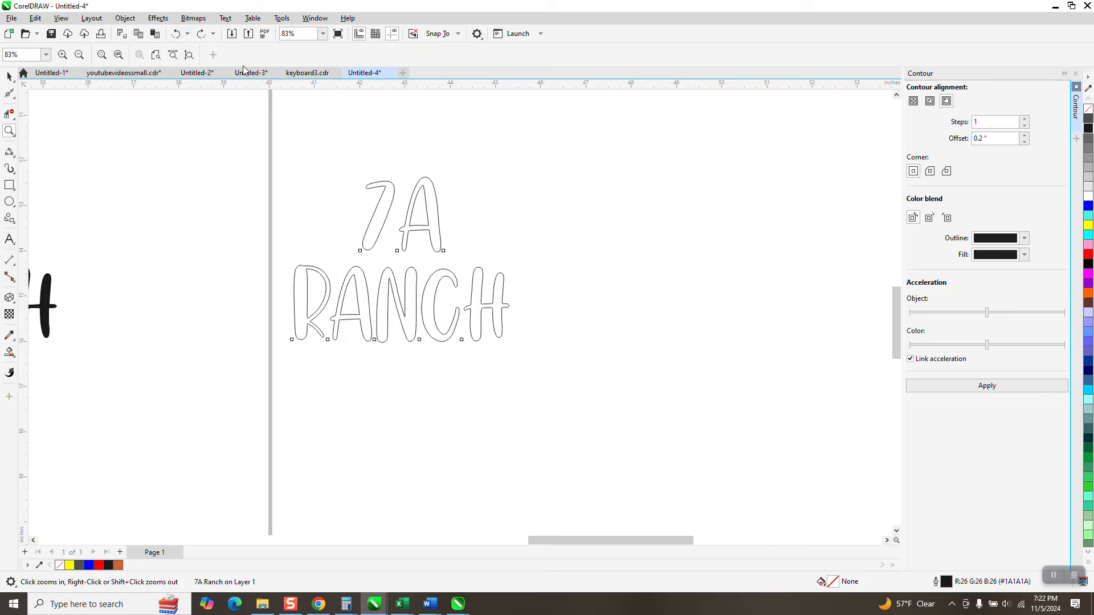
Step: Try an outside contour with a 0.03-inch offset on the outlined text copy, and undo it
{"action": "left_click", "coordinate": [10, 77]}
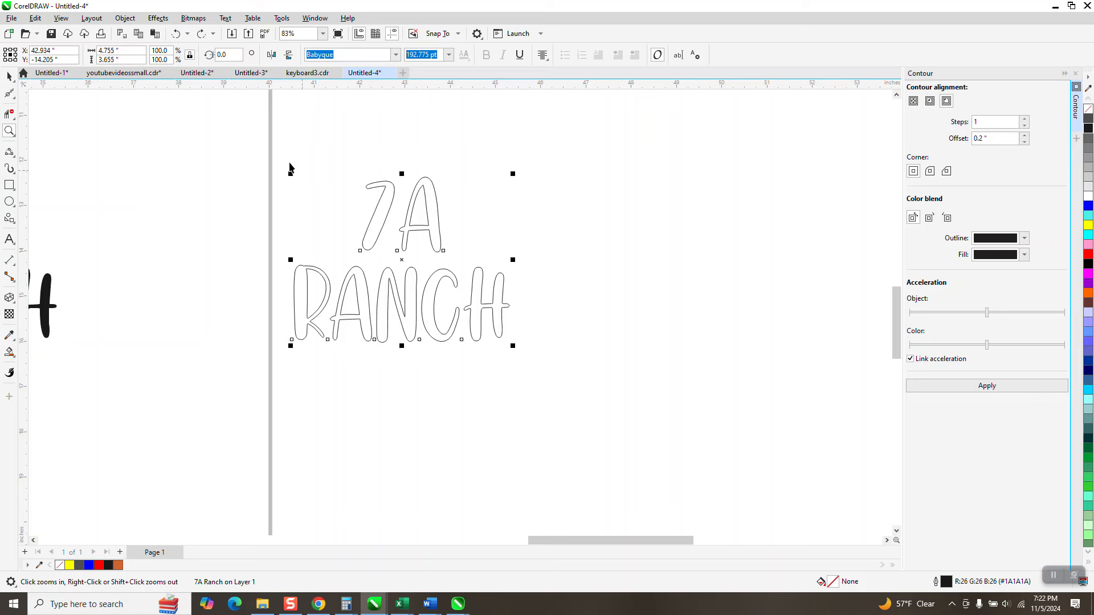
{"action": "left_click_drag", "start_coordinate": [239, 139], "coordinate": [569, 335]}
{"action": "left_click", "coordinate": [979, 138]}
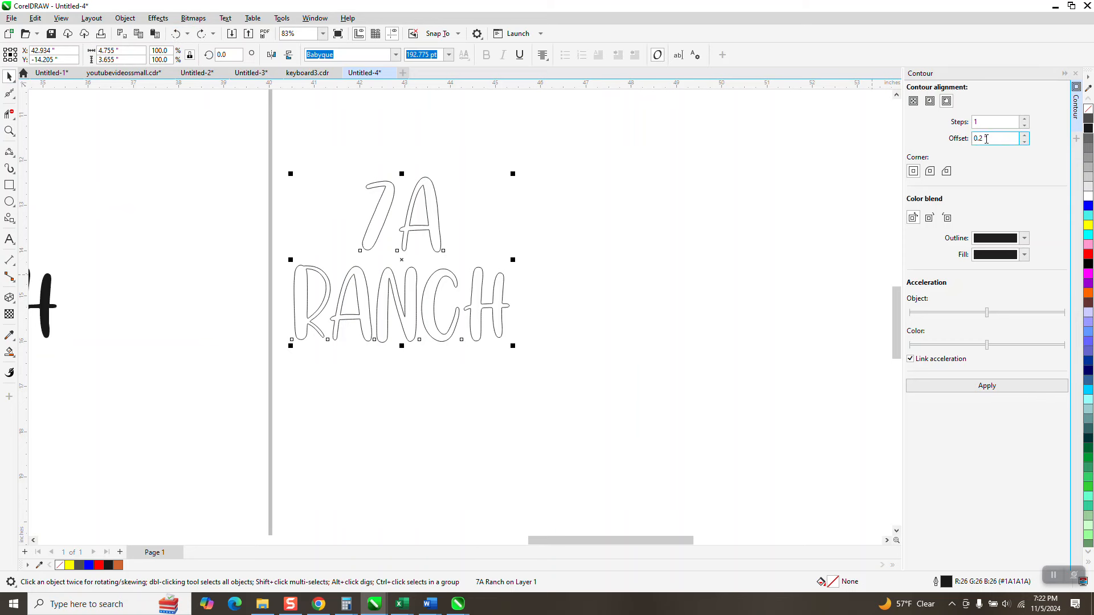
{"action": "double_click", "coordinate": [979, 138]}
{"action": "type", "text": ".03"}
{"action": "key", "text": "Return"}
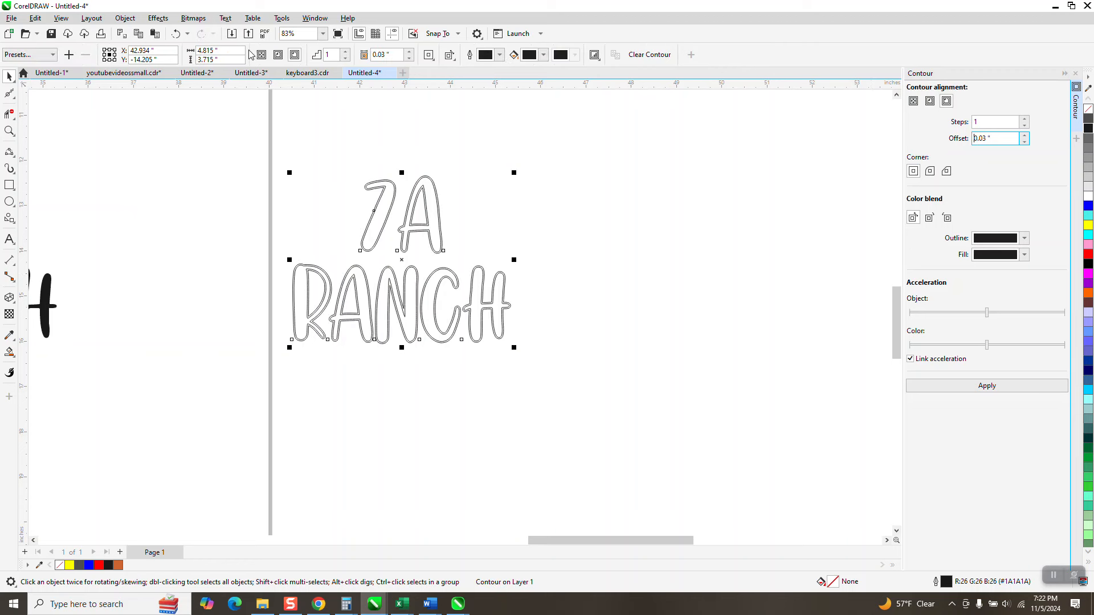
{"action": "left_click", "coordinate": [175, 34]}
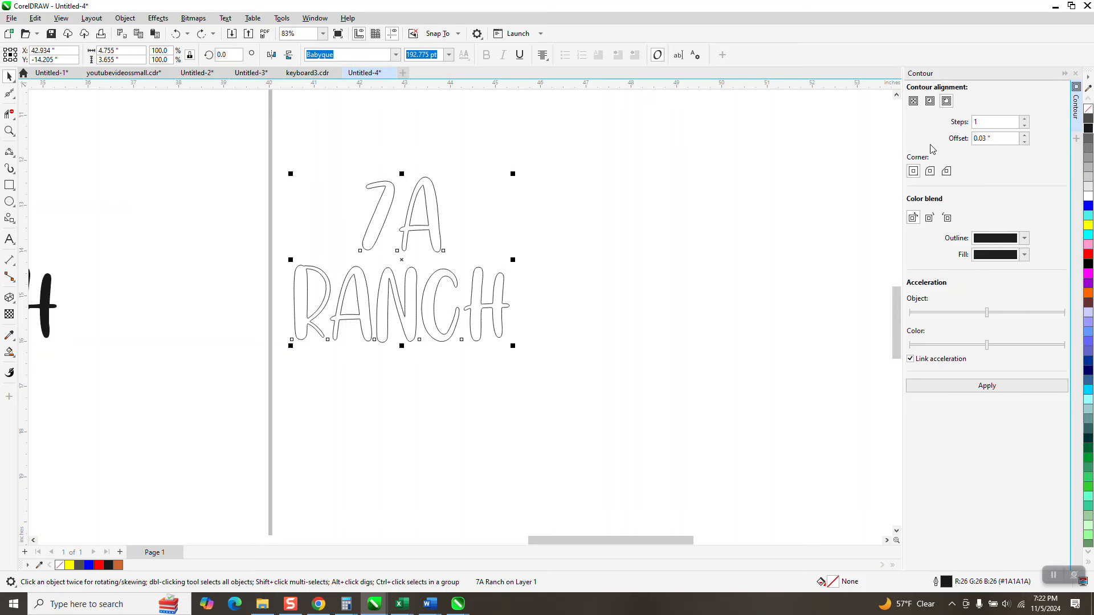
Step: Apply a one-step outside contour with a 0.3-inch offset to the outlined text copy
{"action": "left_click", "coordinate": [991, 139]}
{"action": "double_click", "coordinate": [991, 139]}
{"action": "type", "text": "."}
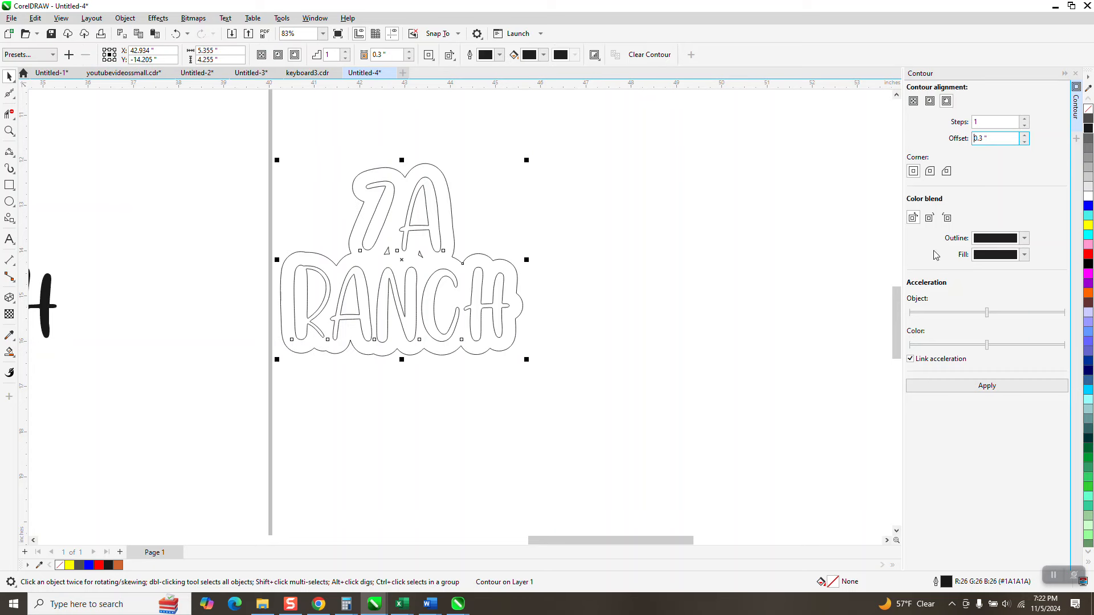
Step: Break the contour apart from the outlined text and move the contour shape 5 inches to the right
{"action": "left_click", "coordinate": [125, 18]}
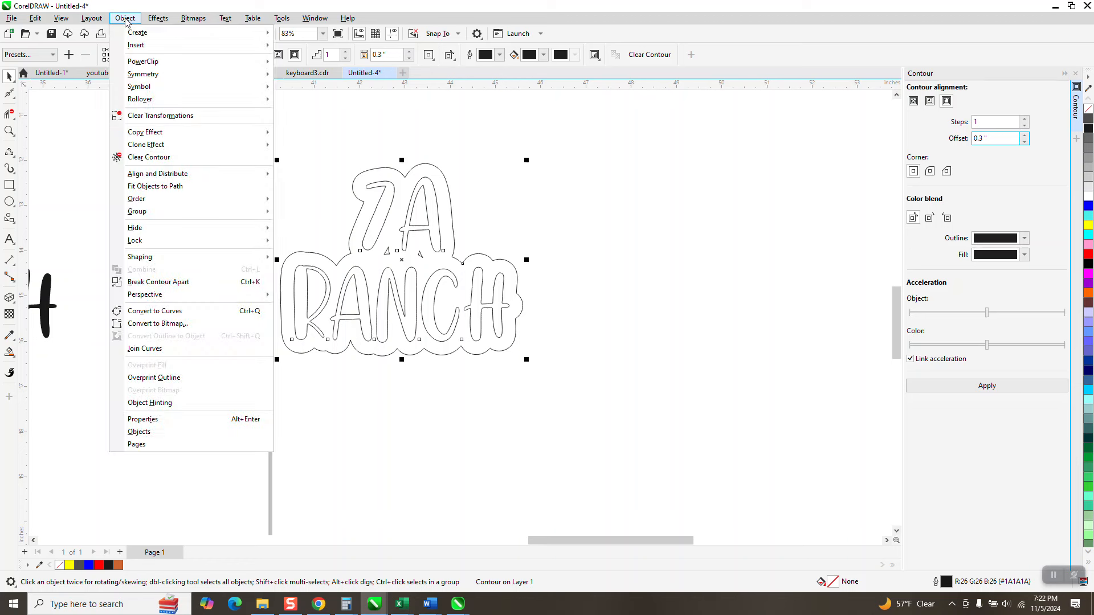
{"action": "left_click", "coordinate": [188, 282]}
{"action": "left_click", "coordinate": [187, 283]}
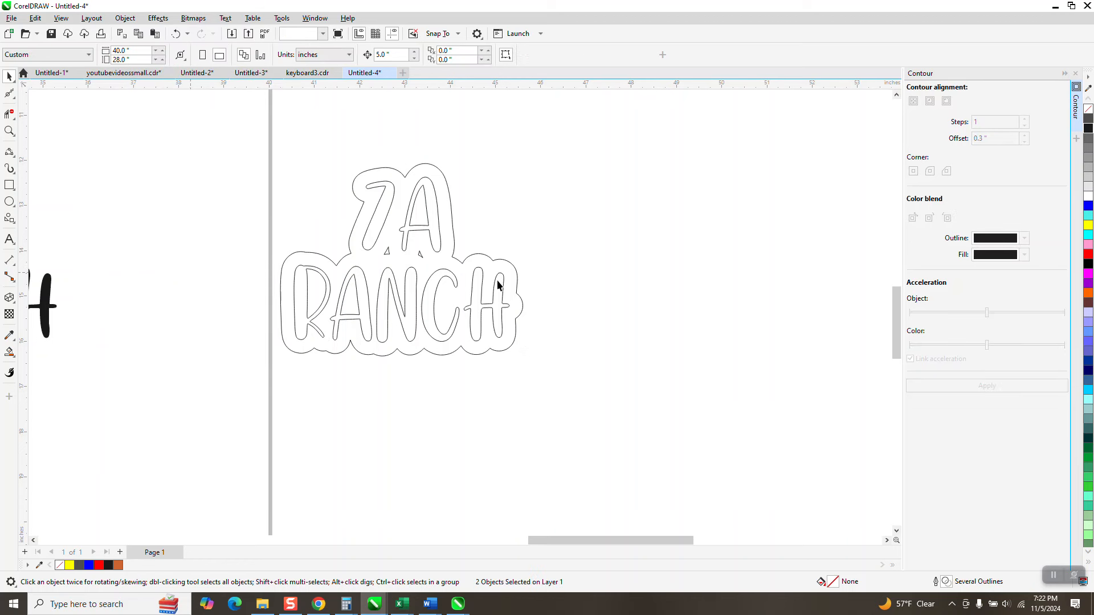
{"action": "left_click", "coordinate": [454, 255]}
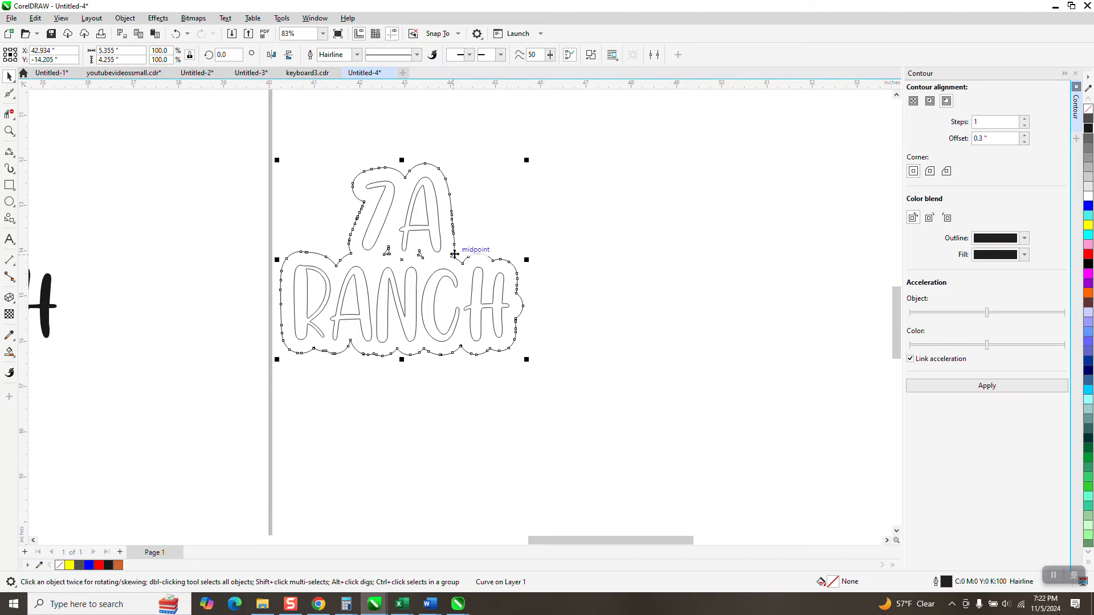
{"action": "key", "text": "Right"}
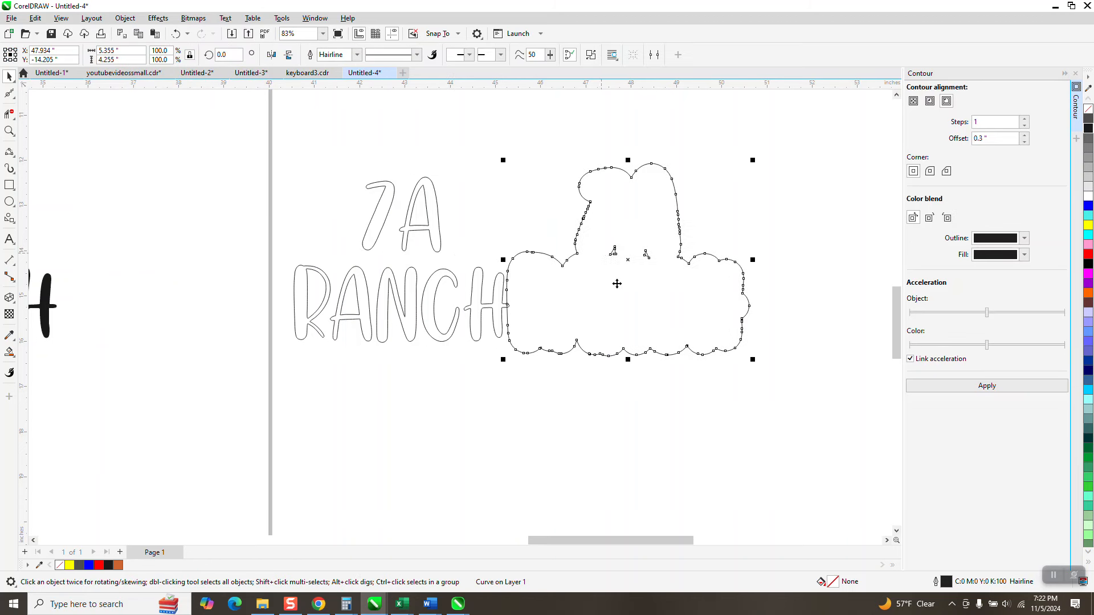
Step: Break the contour curve apart and delete the two small triangular pieces inside it
{"action": "left_click", "coordinate": [124, 18]}
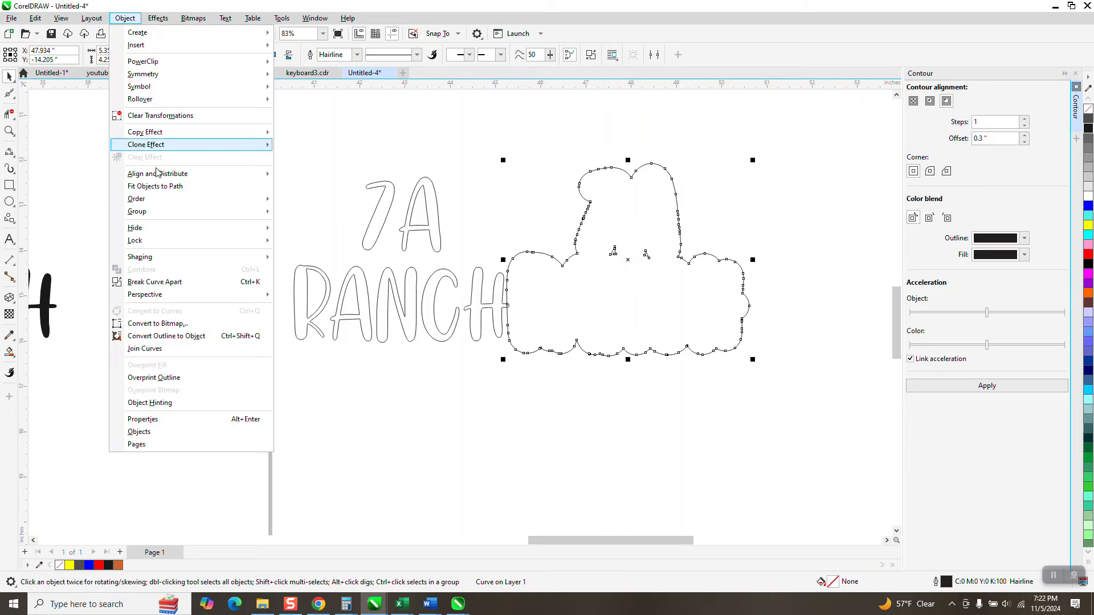
{"action": "left_click", "coordinate": [169, 278]}
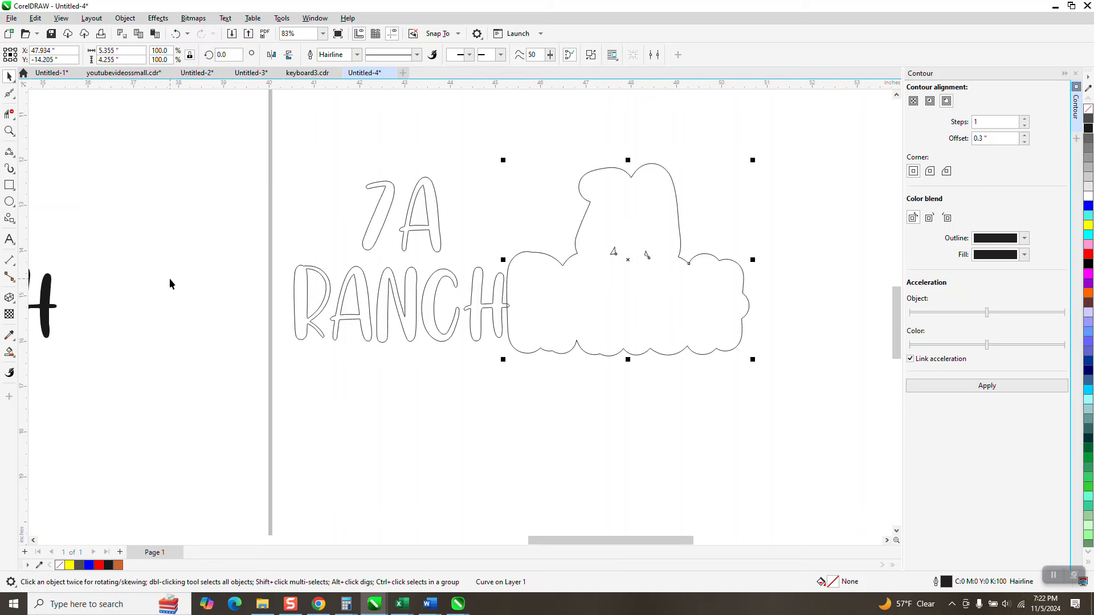
{"action": "left_click", "coordinate": [665, 356]}
{"action": "key", "text": "Left"}
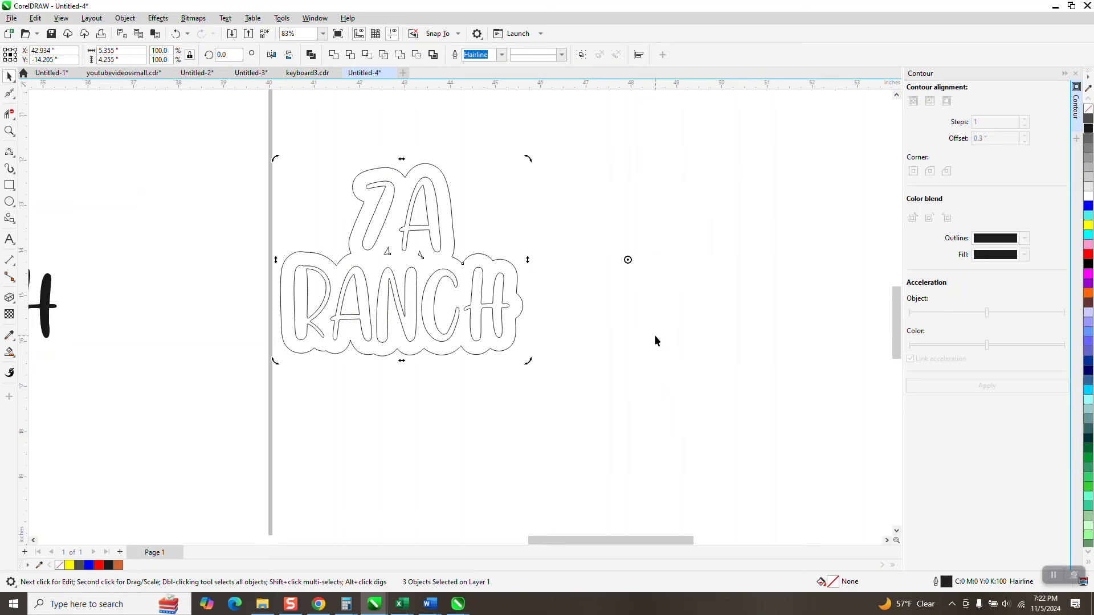
{"action": "key", "text": "Right"}
{"action": "left_click_drag", "start_coordinate": [584, 409], "coordinate": [589, 249]}
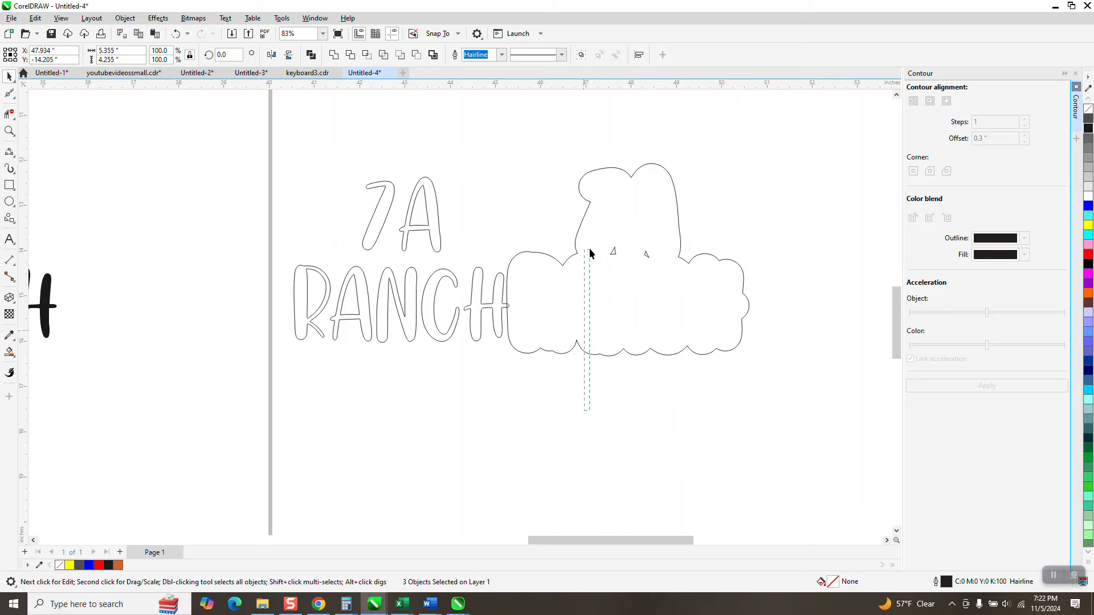
{"action": "left_click_drag", "start_coordinate": [645, 217], "coordinate": [656, 216]}
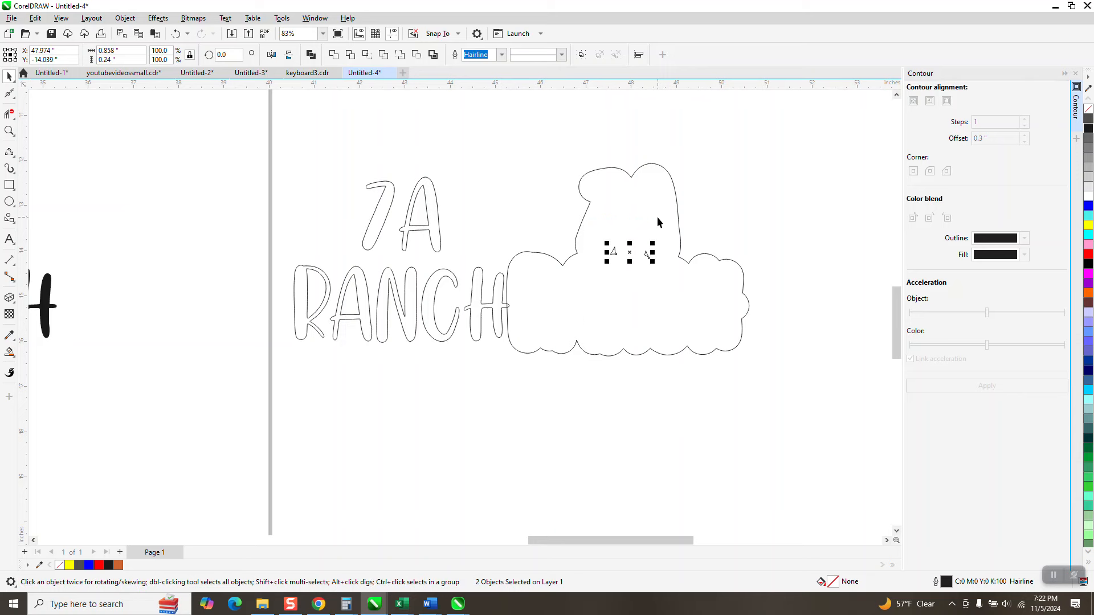
{"action": "left_click", "coordinate": [658, 217]}
Step: Move the cleaned contour shape 15 inches left so it surrounds the original black "7A RANCH" text
{"action": "scroll", "coordinate": [661, 237], "scroll_direction": "down", "scroll_amount": 2}
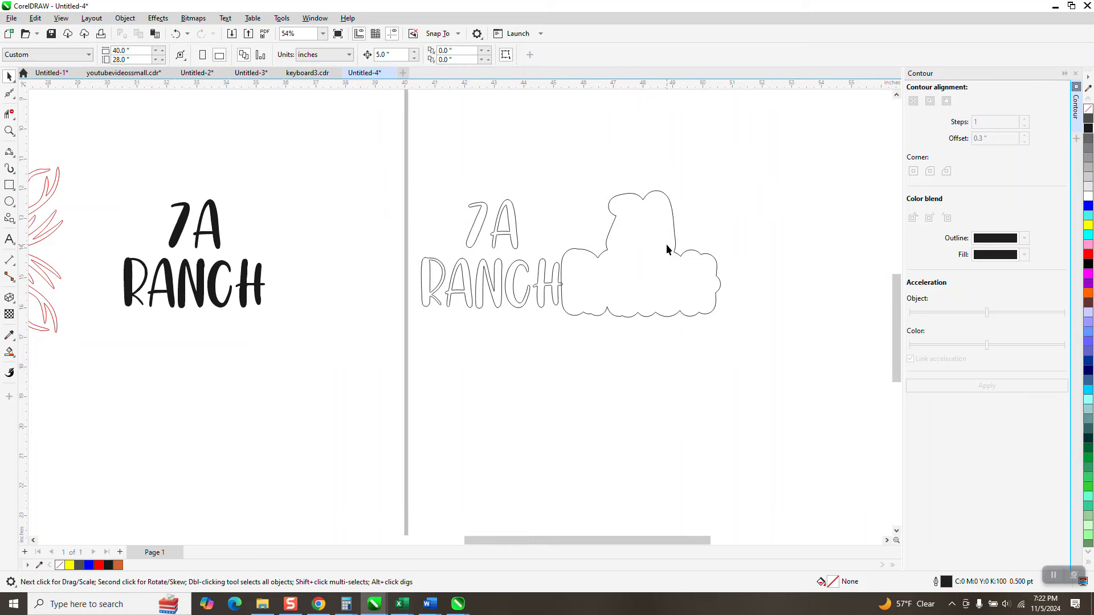
{"action": "scroll", "coordinate": [667, 250], "scroll_direction": "down", "scroll_amount": 1}
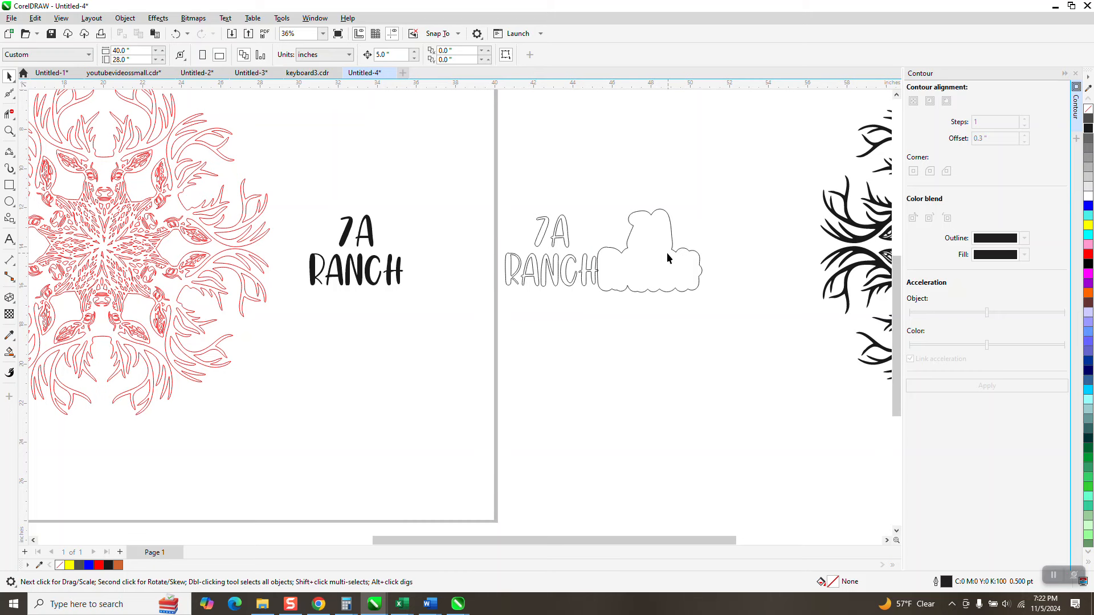
{"action": "left_click", "coordinate": [668, 254]}
{"action": "key", "text": "Left"}
{"action": "key", "text": "Left"}
{"action": "key", "text": "Left"}
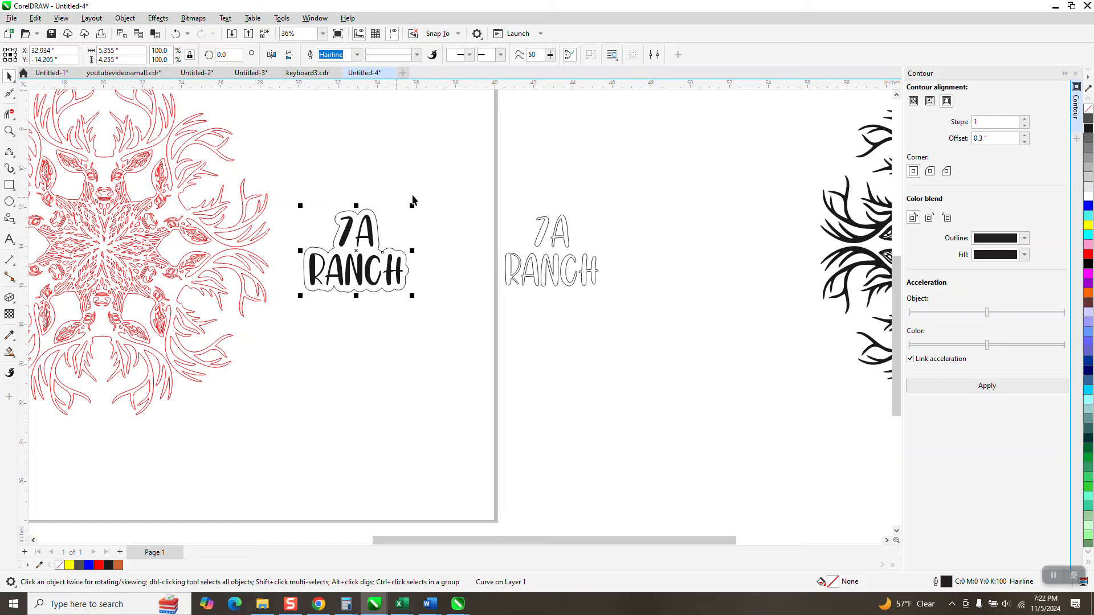
Step: Group the black text with its contour and center the group over the red deer design at X 20, Y -14 inches
{"action": "left_click_drag", "start_coordinate": [434, 235], "coordinate": [302, 318]}
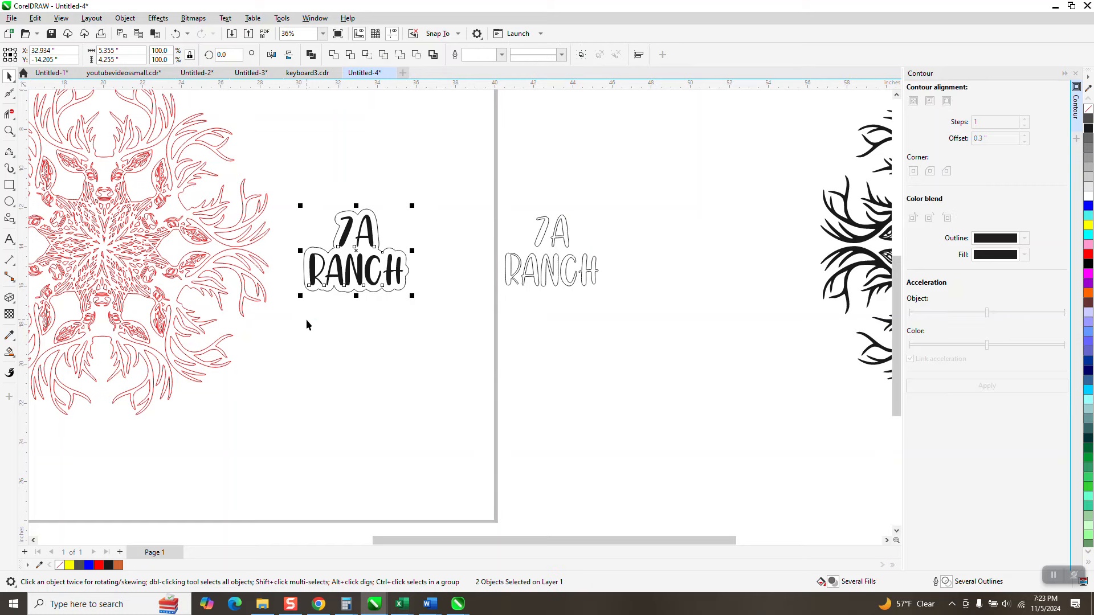
{"action": "key", "text": "ctrl+g"}
{"action": "scroll", "coordinate": [515, 329], "scroll_direction": "down", "scroll_amount": 1}
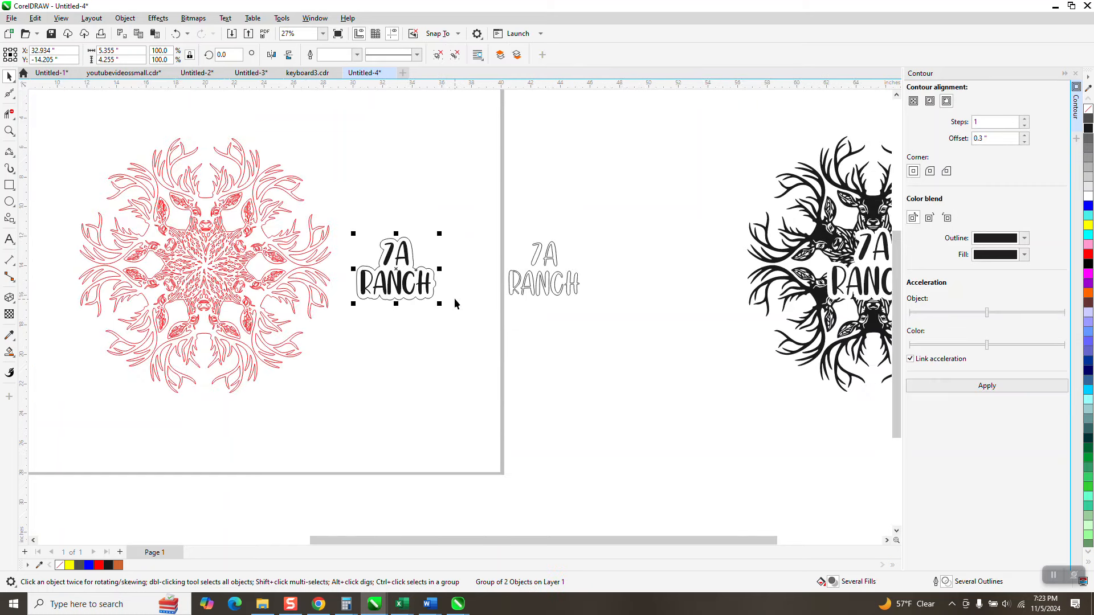
{"action": "left_click_drag", "start_coordinate": [404, 278], "coordinate": [205, 268]}
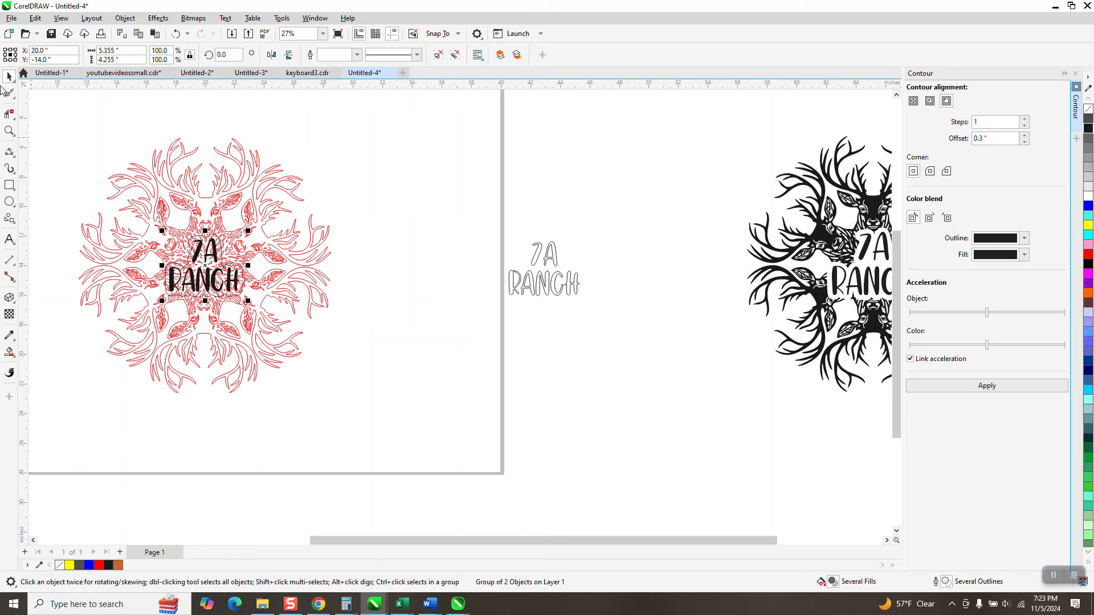
{"action": "left_click", "coordinate": [9, 131]}
{"action": "left_click_drag", "start_coordinate": [86, 178], "coordinate": [342, 338]}
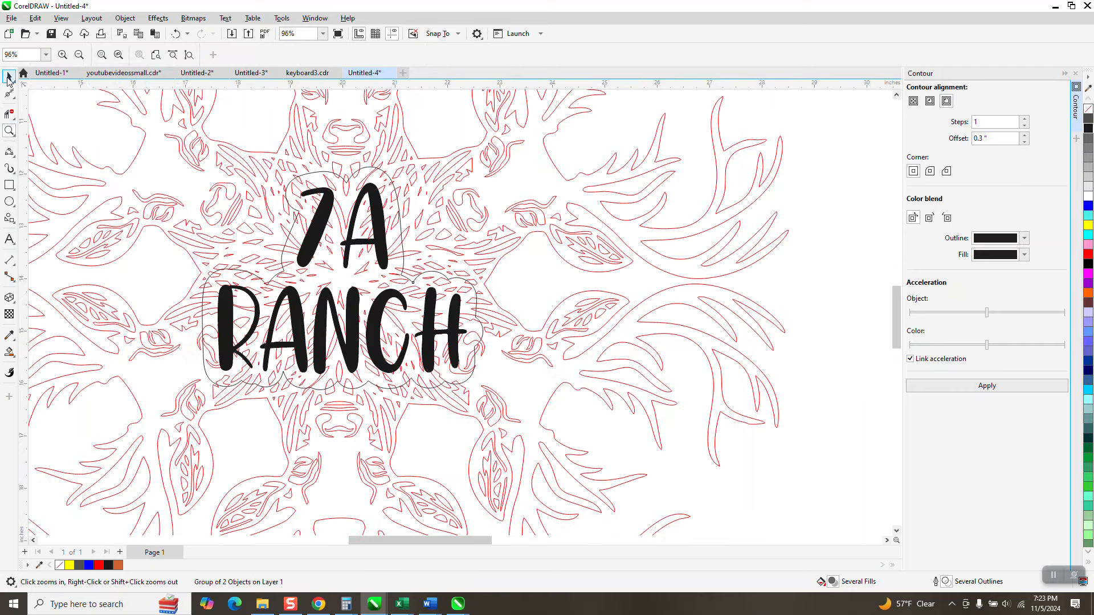
Step: Ungroup the black "7A RANCH" text and its contour, and clear the selection
{"action": "left_click", "coordinate": [8, 80]}
{"action": "left_click", "coordinate": [125, 18]}
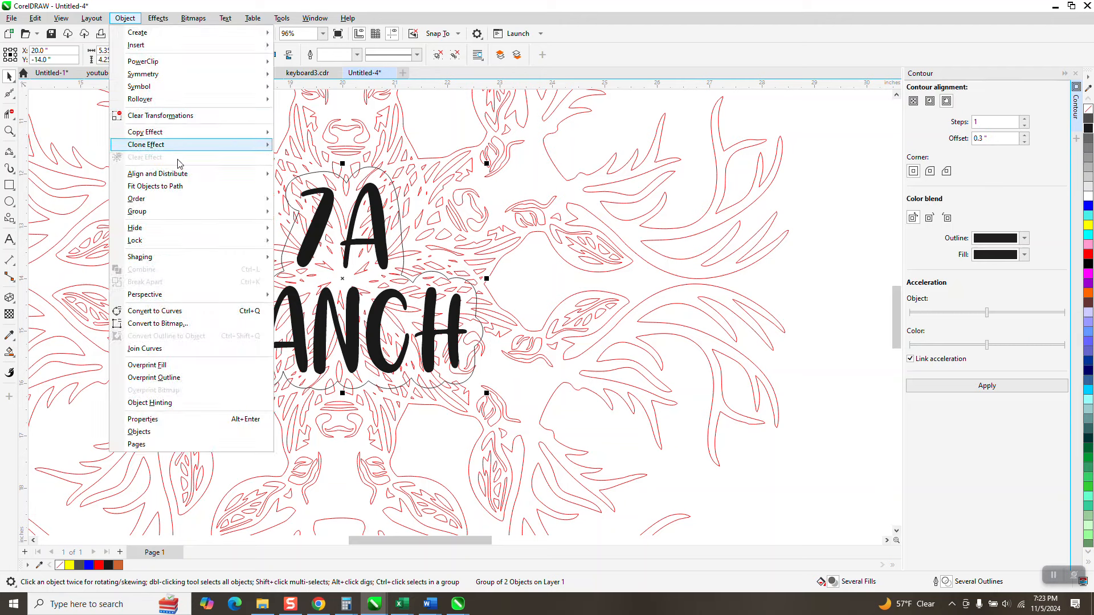
{"action": "mouse_move", "coordinate": [171, 212]}
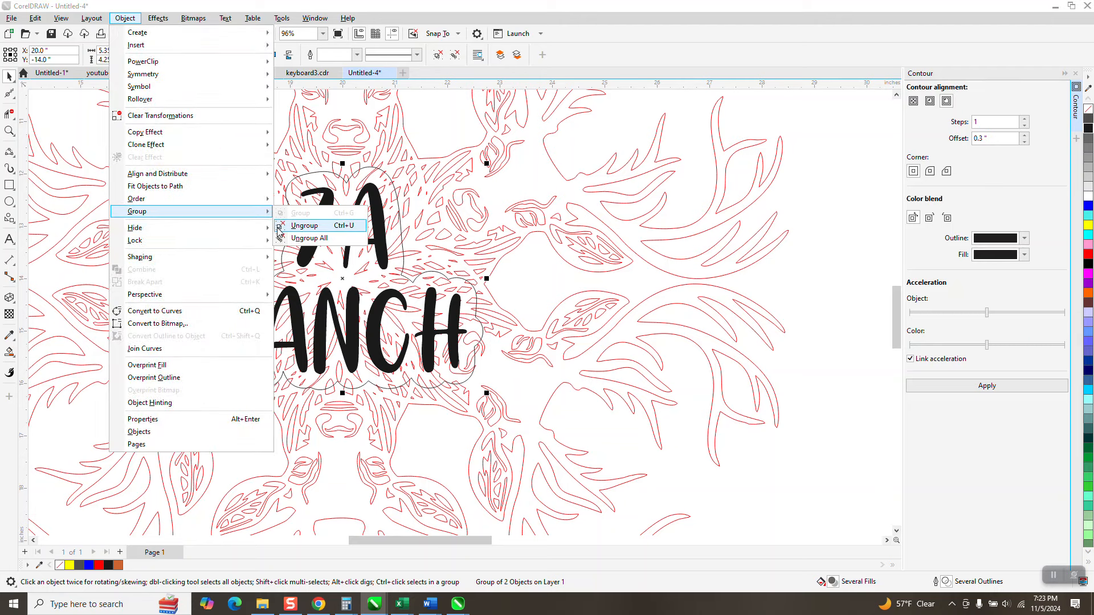
{"action": "left_click", "coordinate": [279, 231]}
{"action": "left_click", "coordinate": [836, 233]}
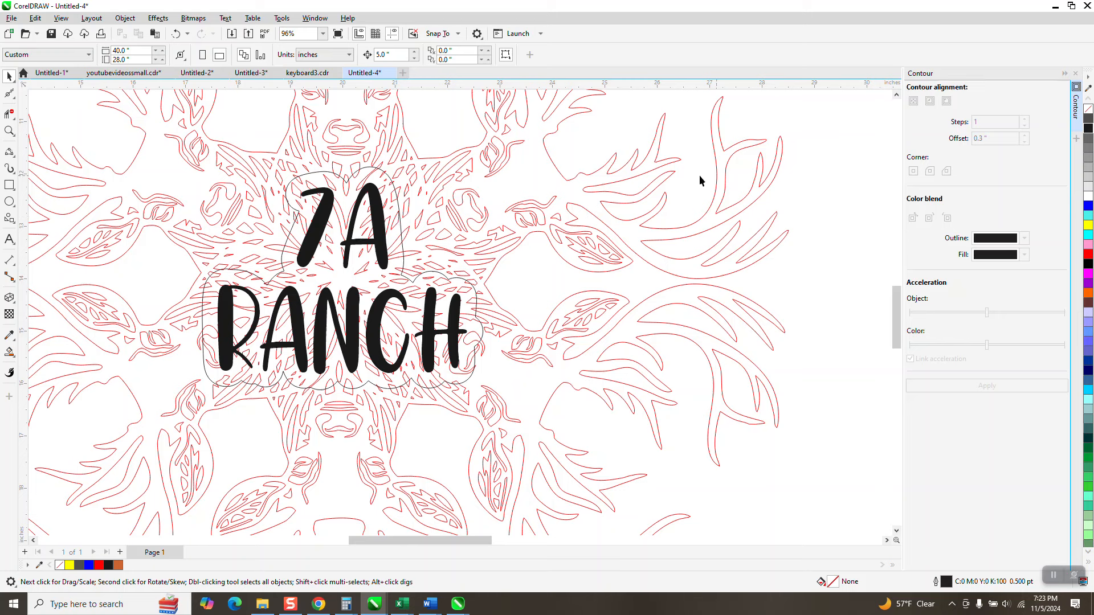
Step: Set the nudge distance to 10 inches and move the contour shape 10 inches right, off the text
{"action": "double_click", "coordinate": [387, 54]}
{"action": "type", "text": "1"}
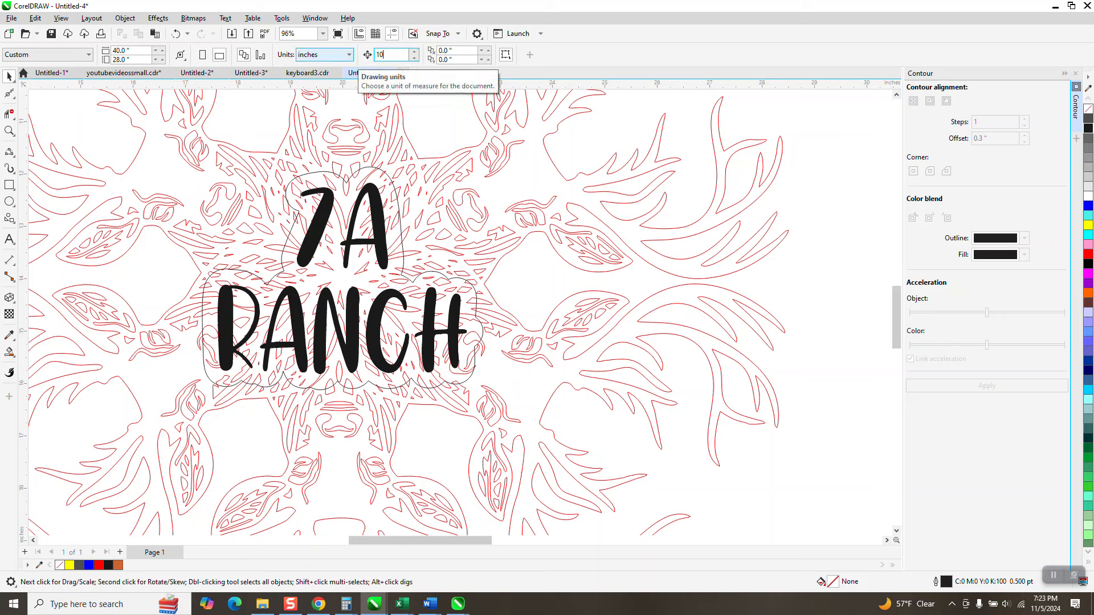
{"action": "left_click", "coordinate": [383, 174]}
{"action": "key", "text": "Right"}
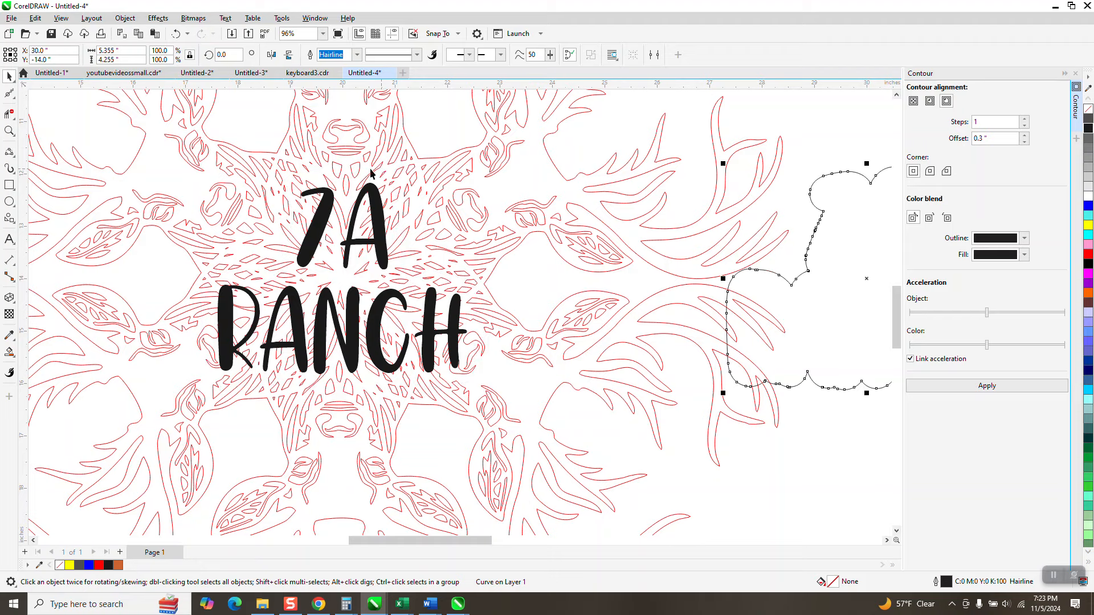
Step: Move the black text 20 inches right and return the contour shape 10 inches left to the center of the deer design
{"action": "scroll", "coordinate": [378, 173], "scroll_direction": "down", "scroll_amount": 1}
{"action": "left_click", "coordinate": [377, 205]}
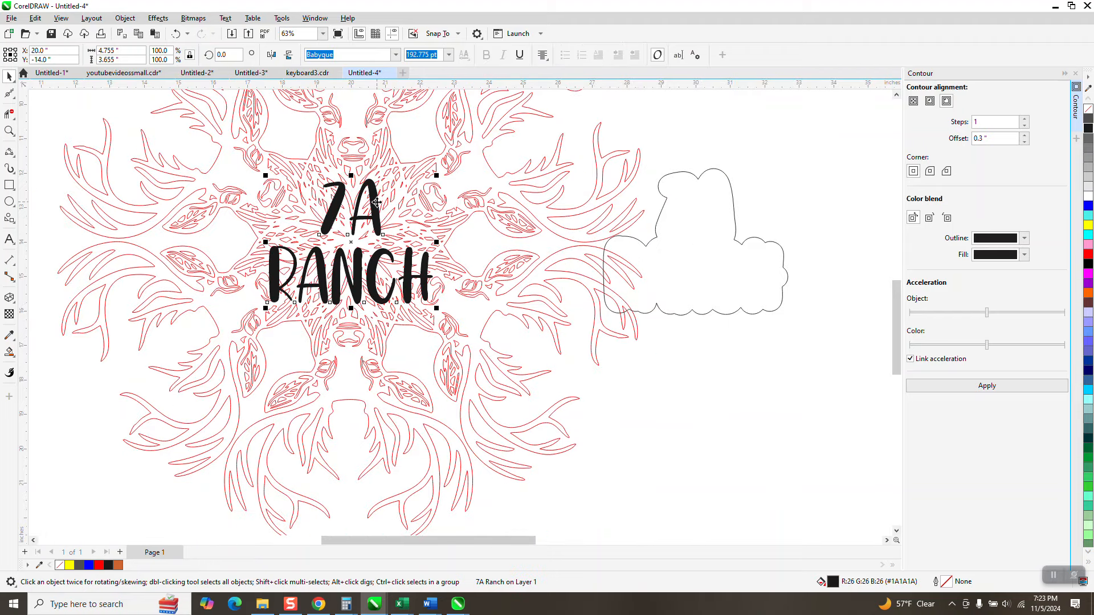
{"action": "key", "text": "Right"}
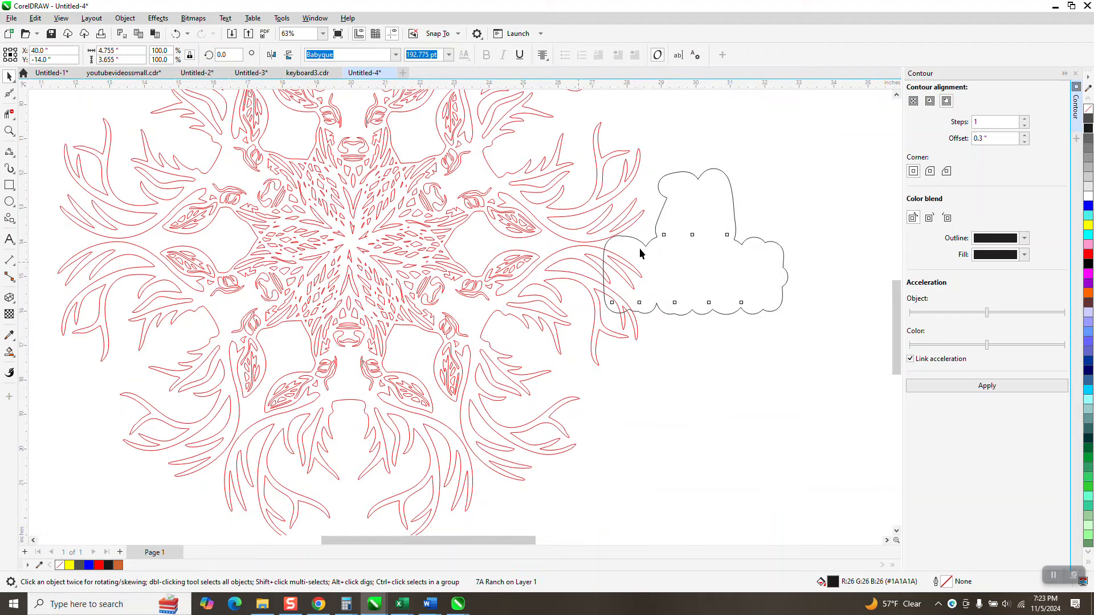
{"action": "left_click", "coordinate": [705, 238]}
{"action": "key", "text": "Left"}
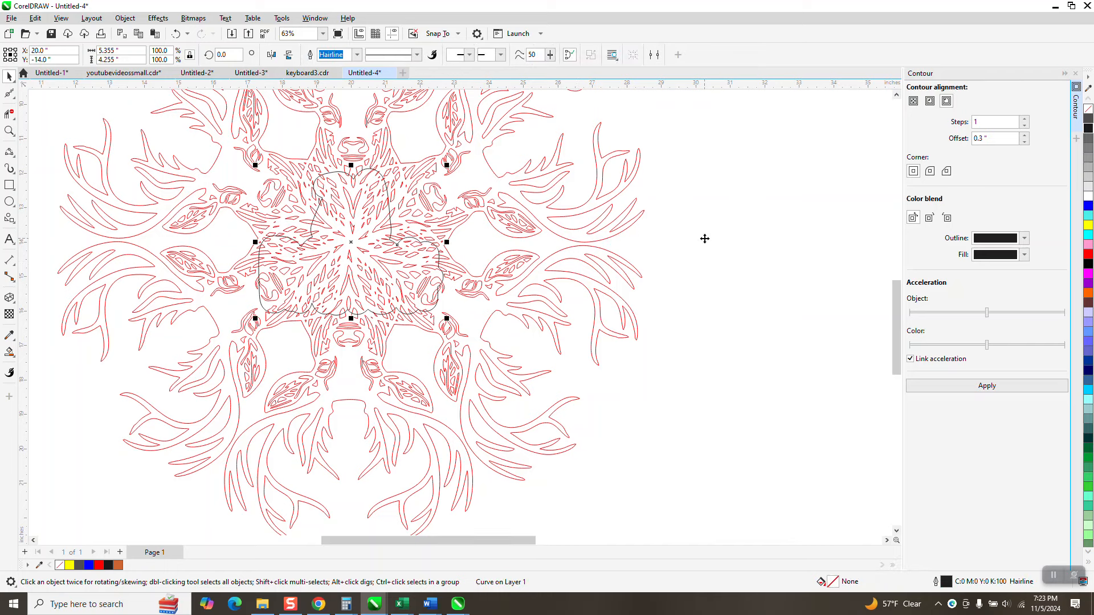
Step: Select the deer design with the contour shape and cut the contour out of it using Back Minus Front
{"action": "scroll", "coordinate": [702, 244], "scroll_direction": "down", "scroll_amount": 2}
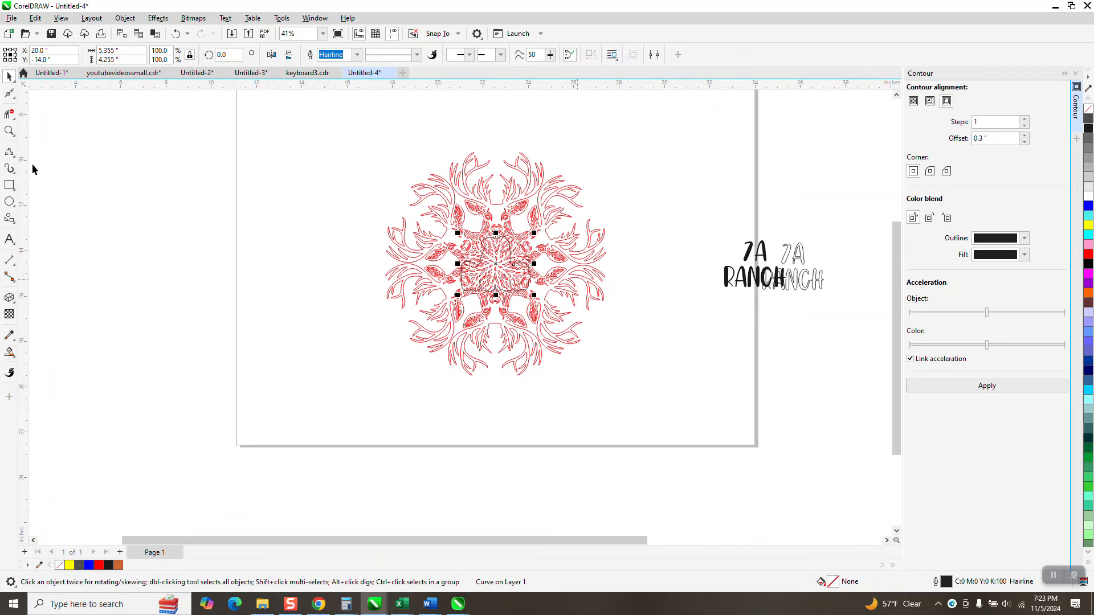
{"action": "left_click", "coordinate": [13, 135]}
{"action": "left_click", "coordinate": [13, 118]}
{"action": "left_click", "coordinate": [14, 135]}
{"action": "left_click", "coordinate": [37, 131]}
{"action": "left_click_drag", "start_coordinate": [341, 130], "coordinate": [655, 372]}
{"action": "left_click", "coordinate": [9, 76]}
{"action": "left_click_drag", "start_coordinate": [230, 122], "coordinate": [236, 193]}
{"action": "left_click_drag", "start_coordinate": [542, 483], "coordinate": [723, 536]}
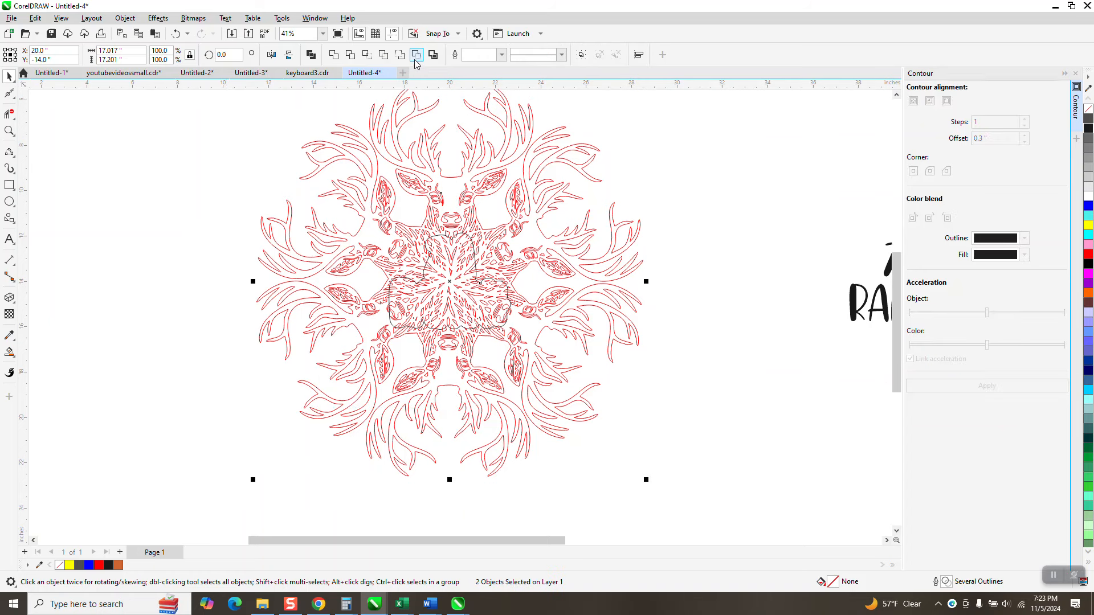
{"action": "left_click", "coordinate": [417, 55]}
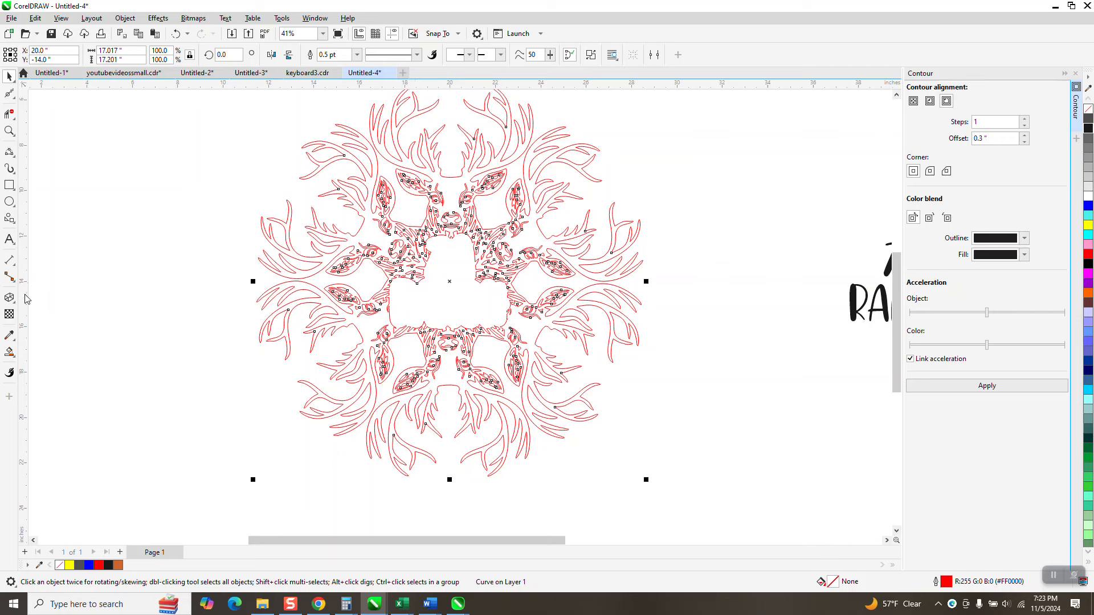
Step: Test the cut deer design with an orange Smart Fill, and undo both the fill and the cut
{"action": "left_click", "coordinate": [15, 361]}
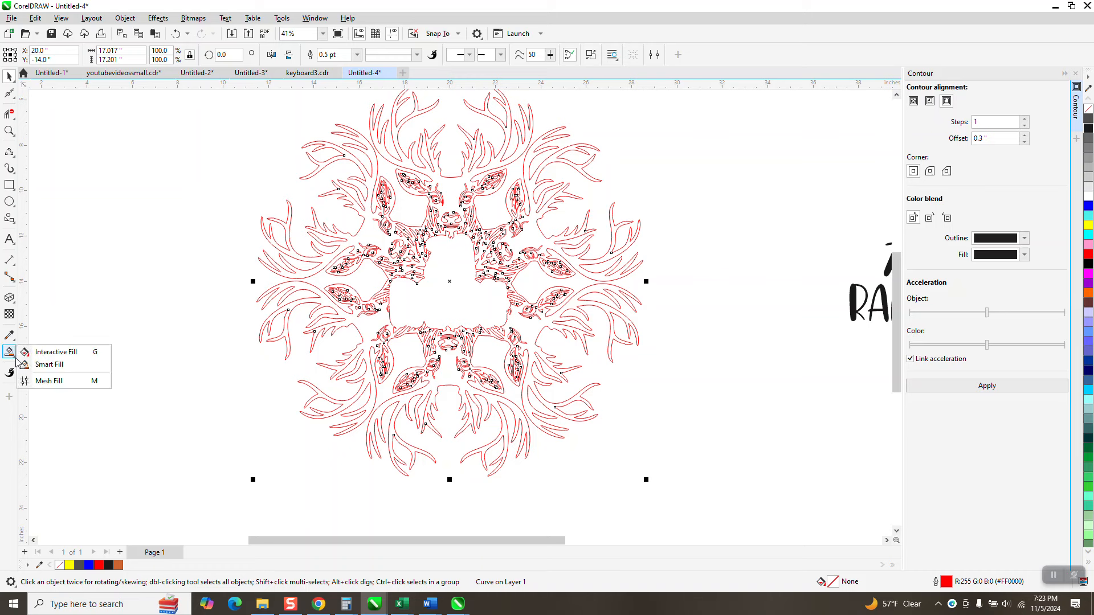
{"action": "left_click", "coordinate": [51, 365]}
{"action": "left_click", "coordinate": [451, 189]}
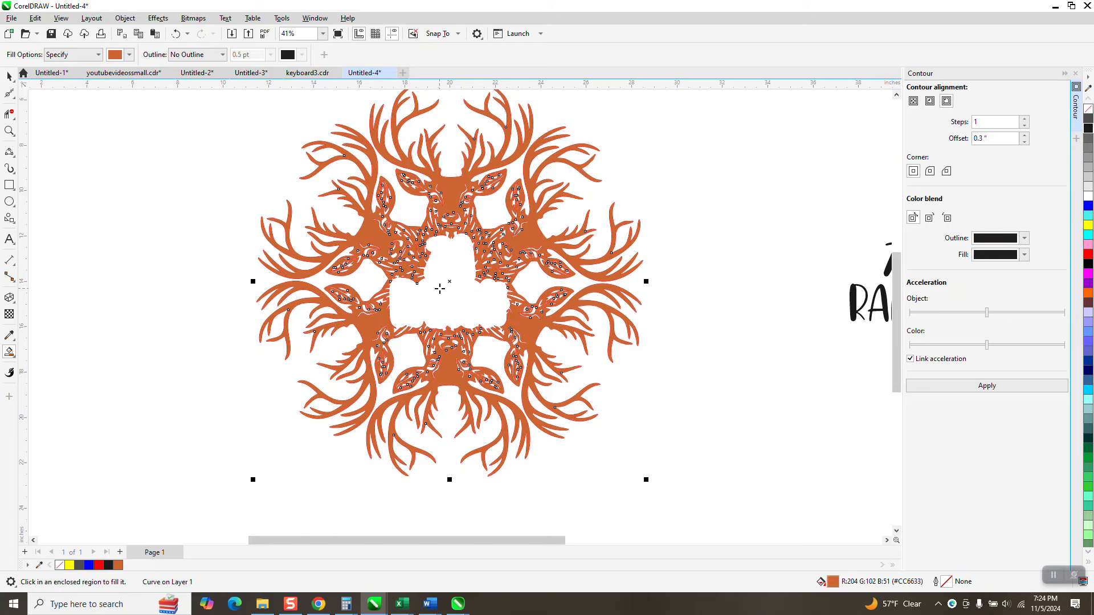
{"action": "left_click", "coordinate": [176, 34]}
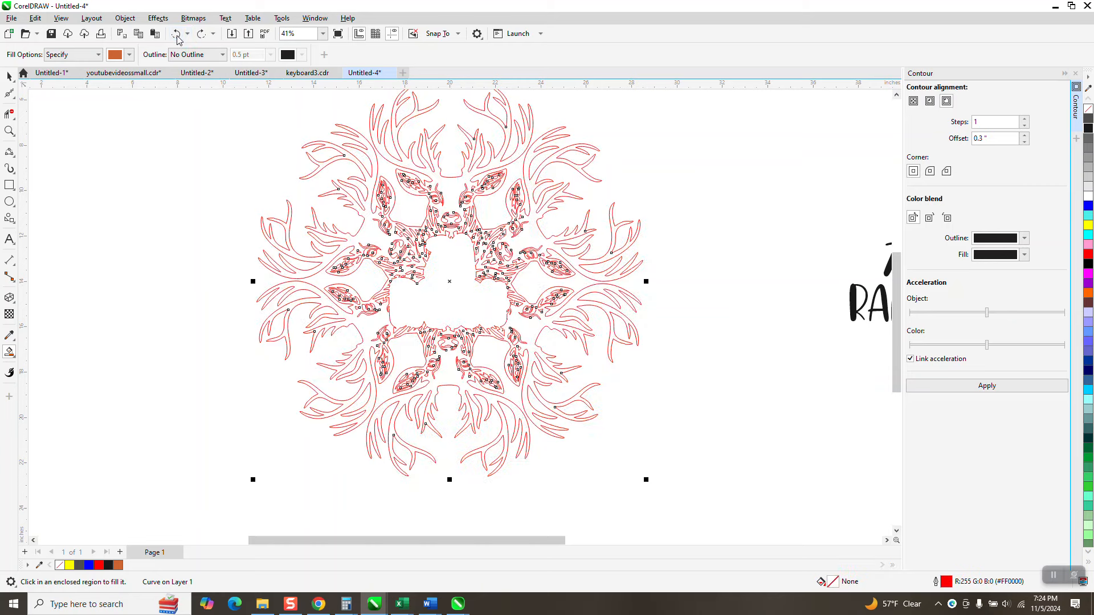
{"action": "left_click", "coordinate": [176, 34]}
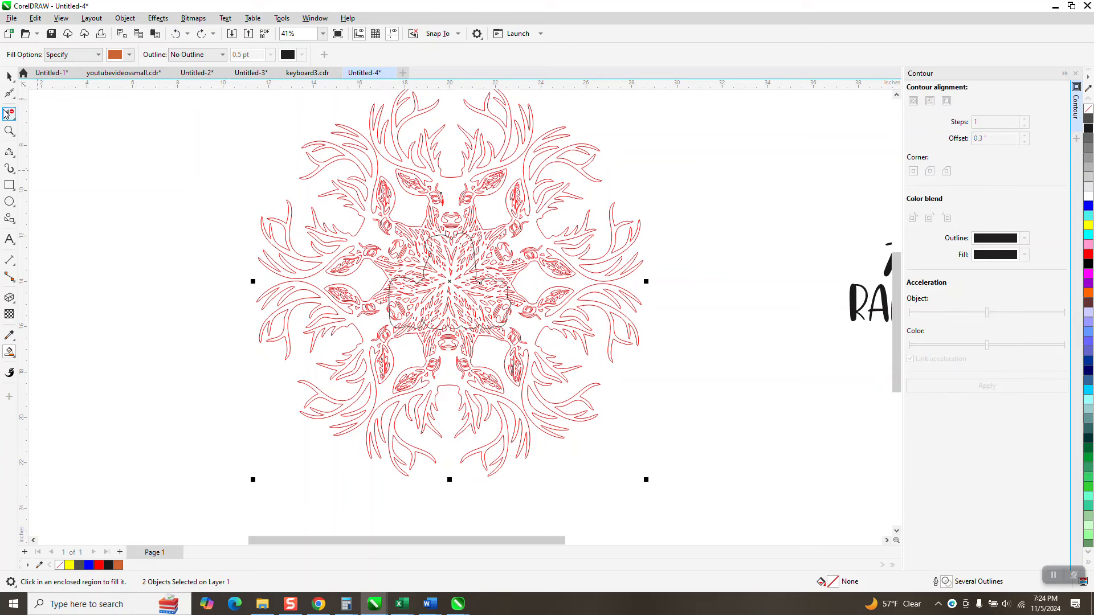
Step: Select the red deer design together with the contour shape and weld them into one curve
{"action": "left_click", "coordinate": [9, 76]}
{"action": "scroll", "coordinate": [239, 238], "scroll_direction": "down", "scroll_amount": 1}
{"action": "scroll", "coordinate": [240, 239], "scroll_direction": "down", "scroll_amount": 1}
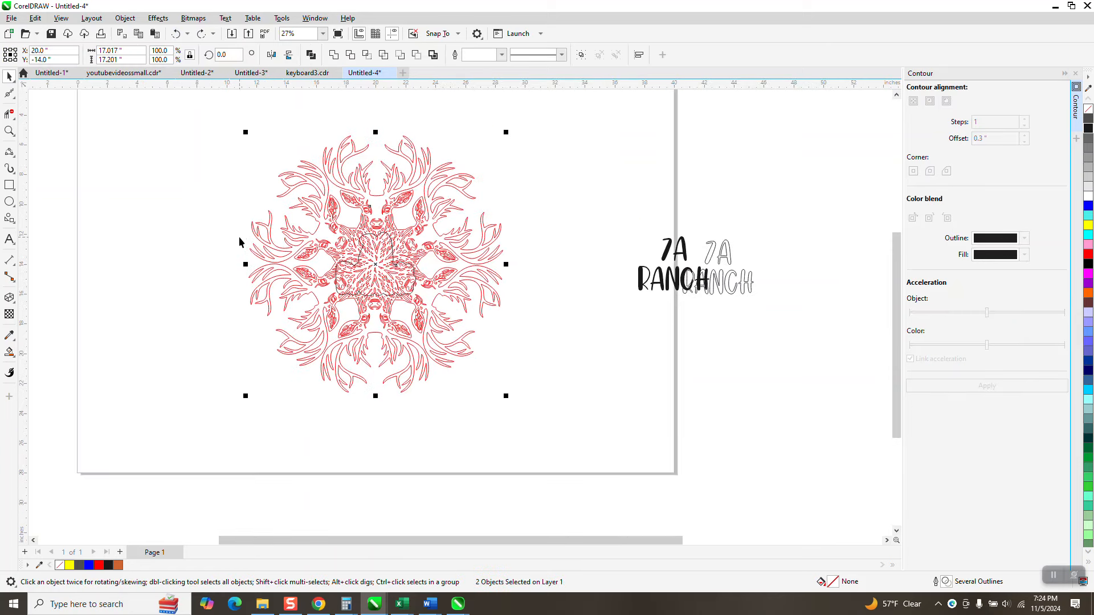
{"action": "left_click_drag", "start_coordinate": [211, 109], "coordinate": [568, 426]}
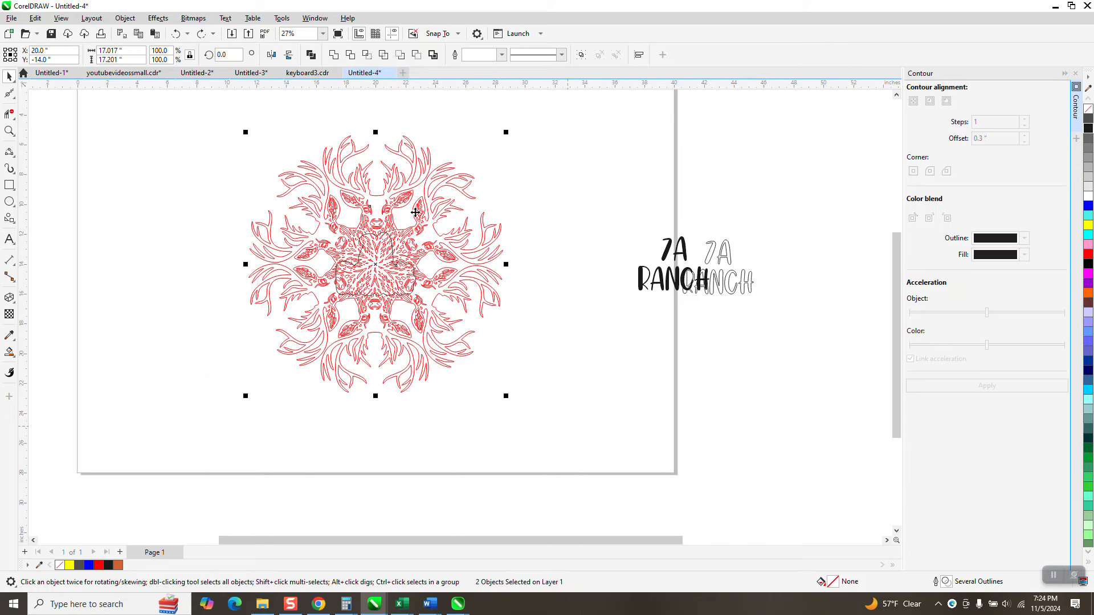
{"action": "left_click", "coordinate": [333, 54]}
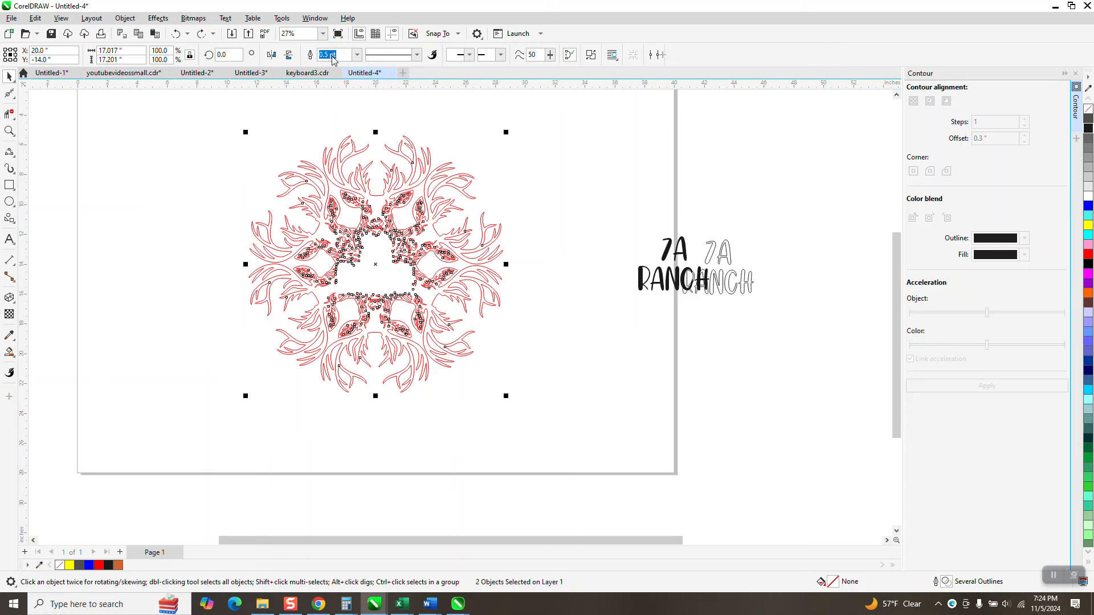
Step: Fill the solid area of the welded deer design with orange using Smart Fill
{"action": "left_click", "coordinate": [9, 131]}
{"action": "left_click_drag", "start_coordinate": [288, 210], "coordinate": [518, 348]}
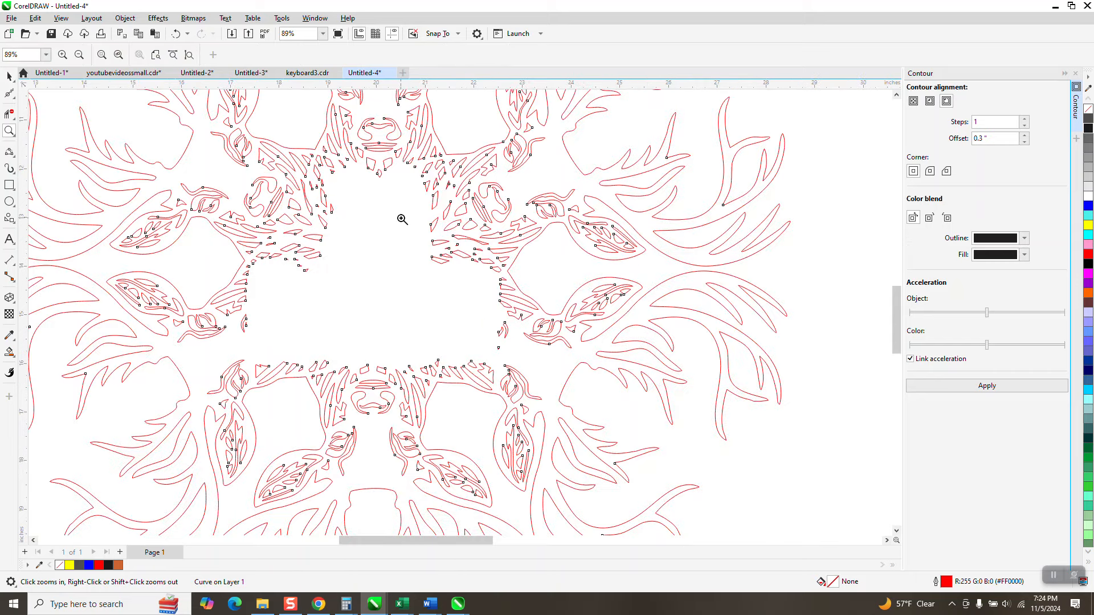
{"action": "scroll", "coordinate": [396, 210], "scroll_direction": "down", "scroll_amount": 1}
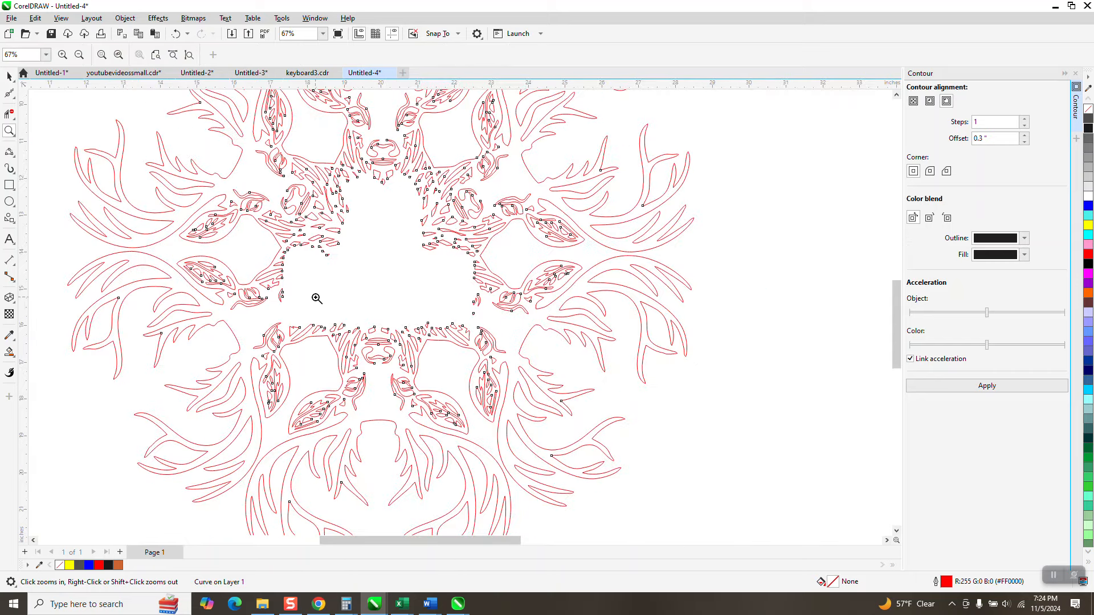
{"action": "scroll", "coordinate": [256, 285], "scroll_direction": "down", "scroll_amount": 2}
{"action": "left_click", "coordinate": [10, 352]}
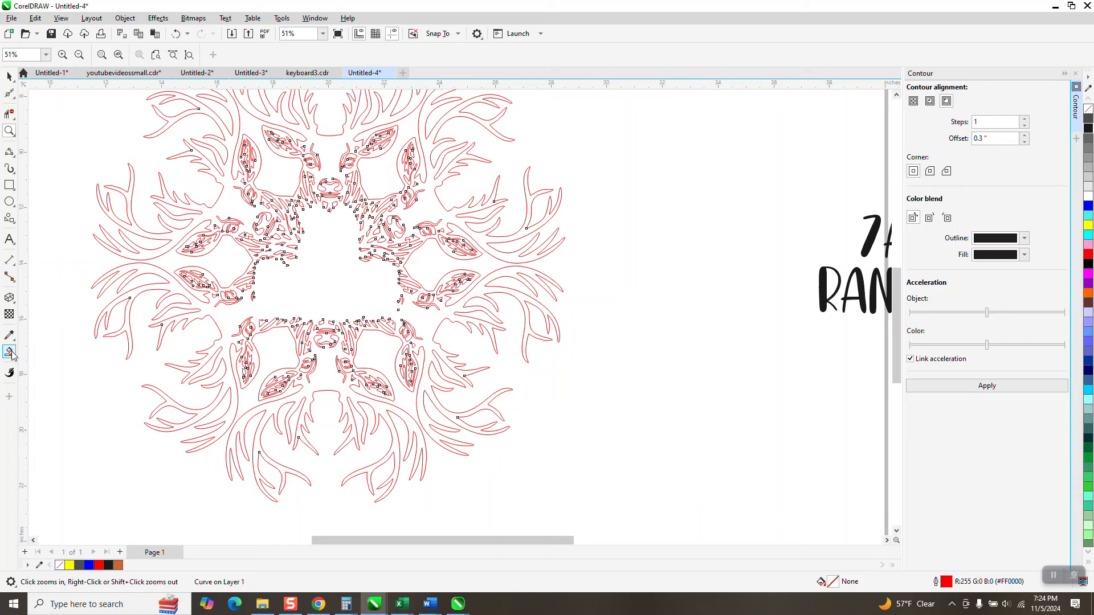
{"action": "left_click", "coordinate": [322, 380]}
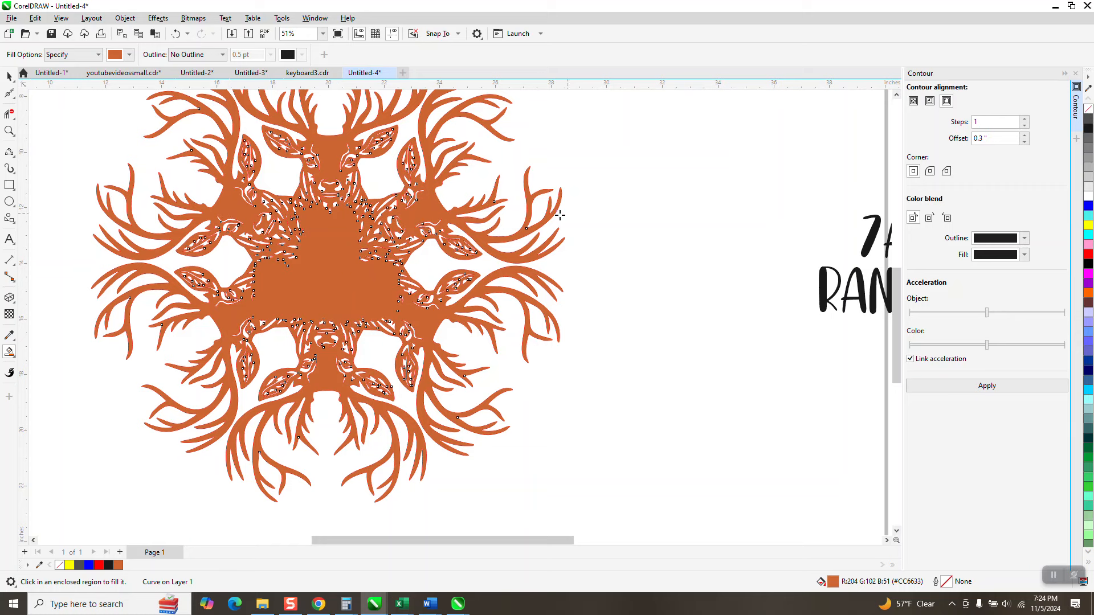
Step: Move the black "7A RANCH" text 20 inches left, back to the center of the deer design
{"action": "scroll", "coordinate": [570, 234], "scroll_direction": "down", "scroll_amount": 2}
{"action": "left_click", "coordinate": [9, 76]}
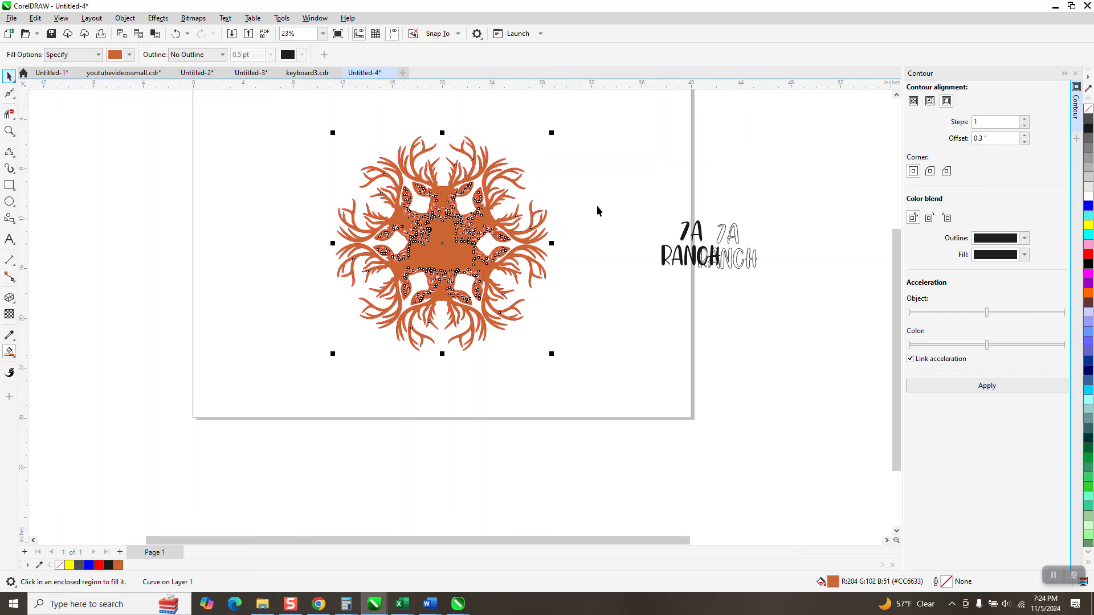
{"action": "left_click_drag", "start_coordinate": [658, 211], "coordinate": [723, 279]}
{"action": "key", "text": "ctrl+z"}
{"action": "key", "text": "ctrl+z"}
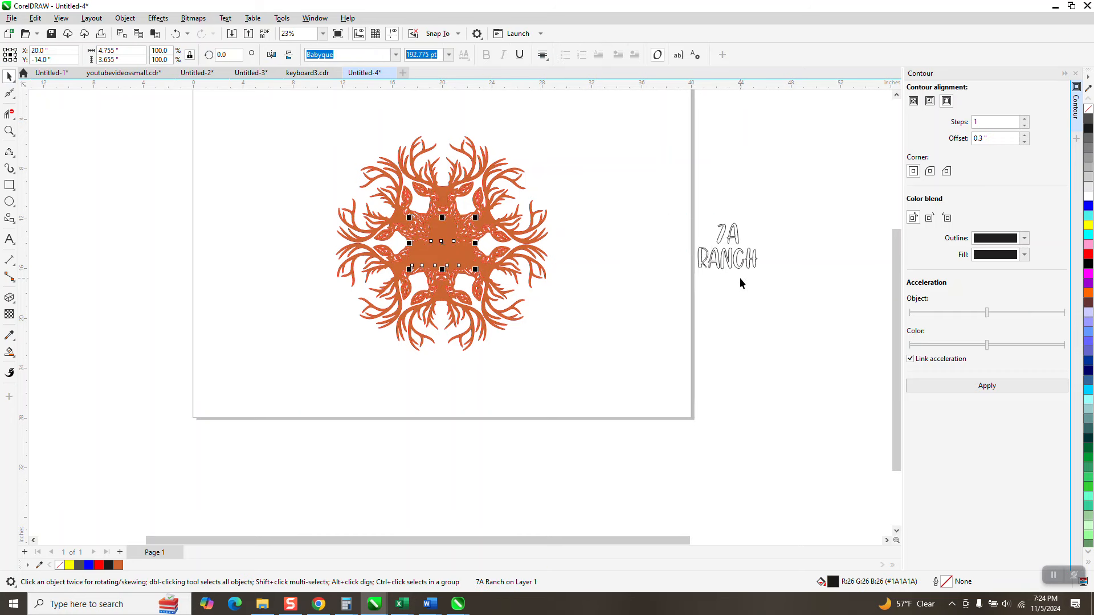
Step: Bring the "7A RANCH" text to the front of the page
{"action": "left_click", "coordinate": [125, 18]}
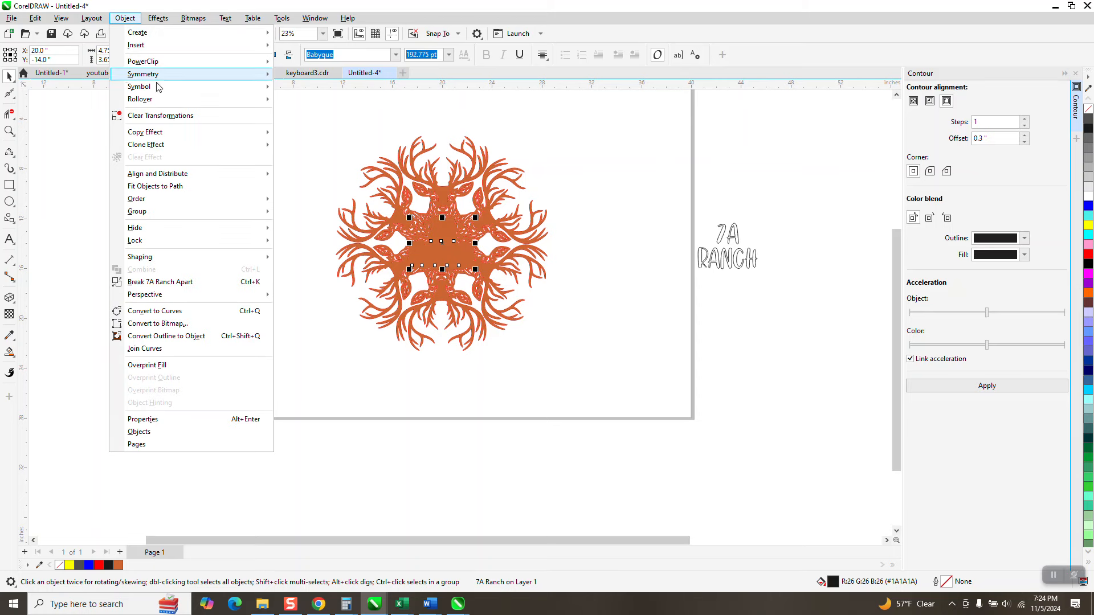
{"action": "mouse_move", "coordinate": [179, 200]}
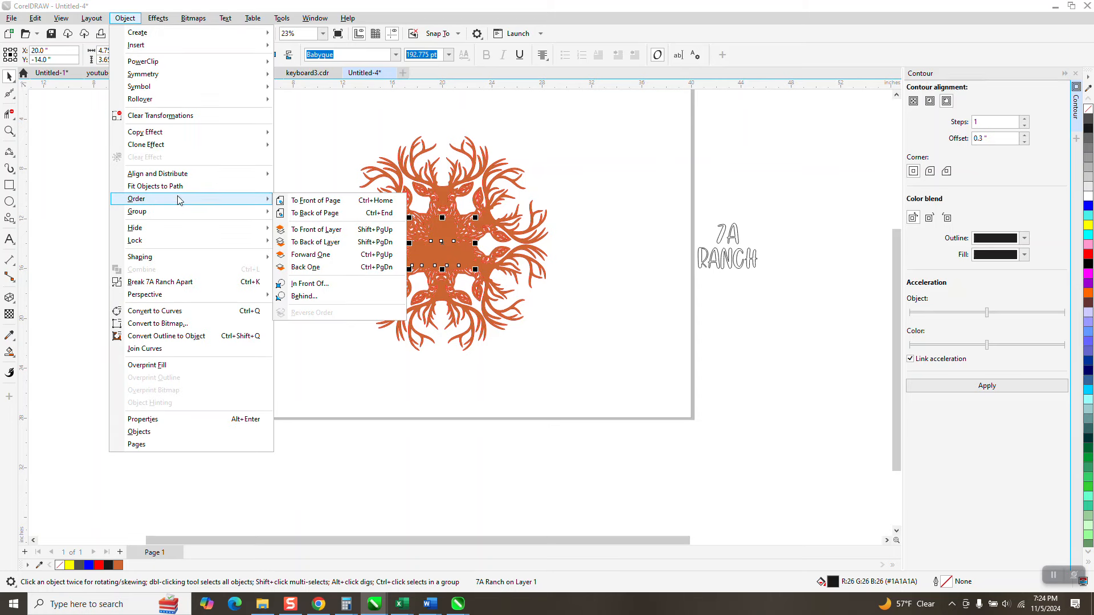
{"action": "left_click", "coordinate": [297, 203]}
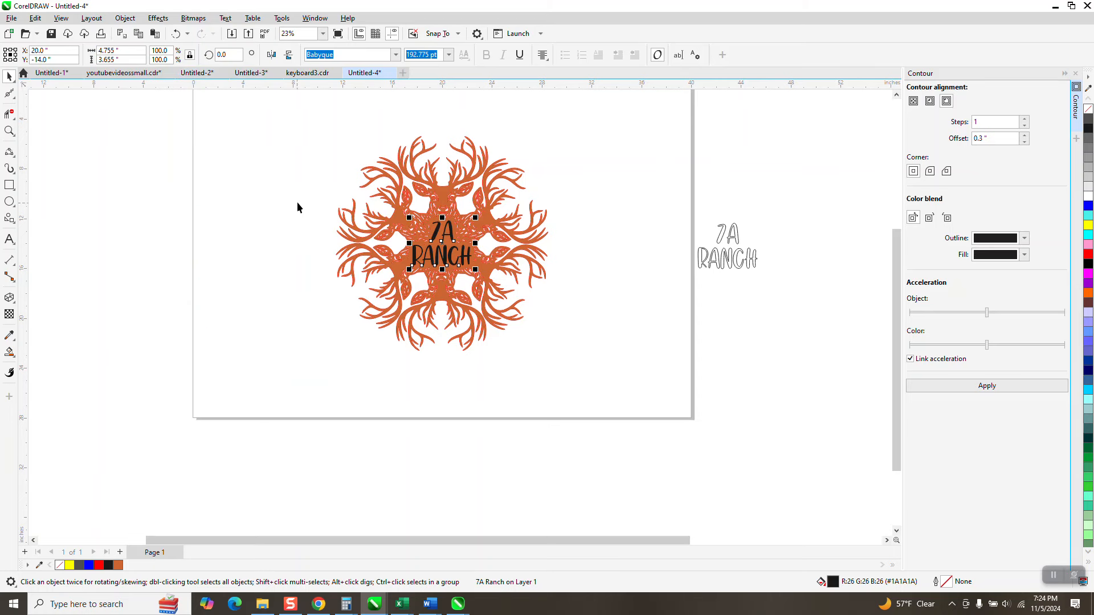
Step: Select the orange-filled deer shape and move it 20 inches left, off the outlined design and text
{"action": "left_click", "coordinate": [10, 131]}
{"action": "left_click_drag", "start_coordinate": [402, 217], "coordinate": [487, 290]}
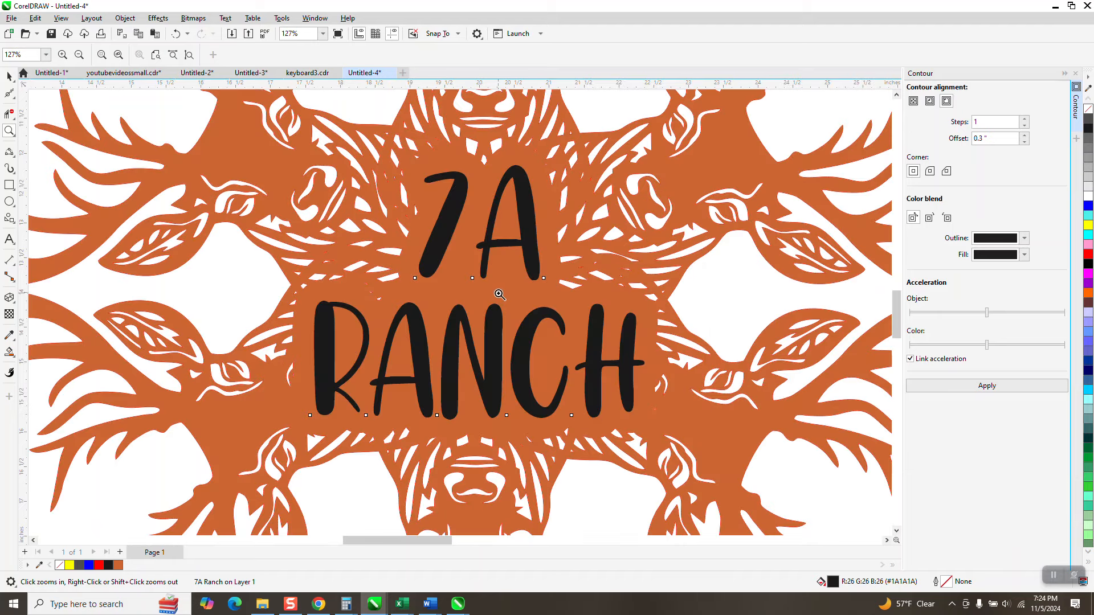
{"action": "scroll", "coordinate": [473, 311], "scroll_direction": "down", "scroll_amount": 3}
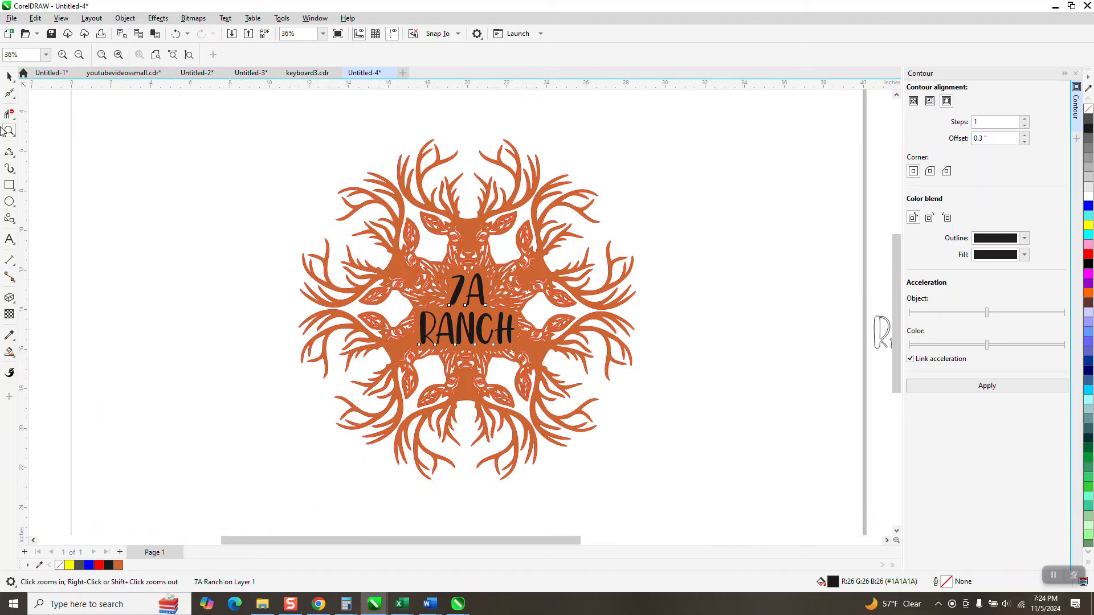
{"action": "left_click", "coordinate": [9, 76]}
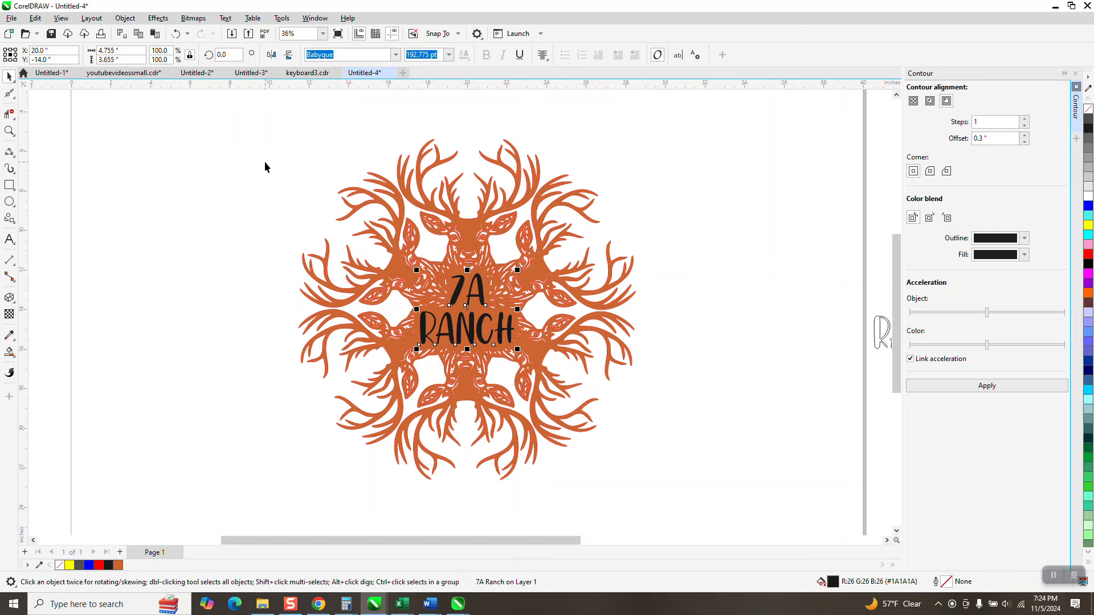
{"action": "left_click", "coordinate": [463, 228]}
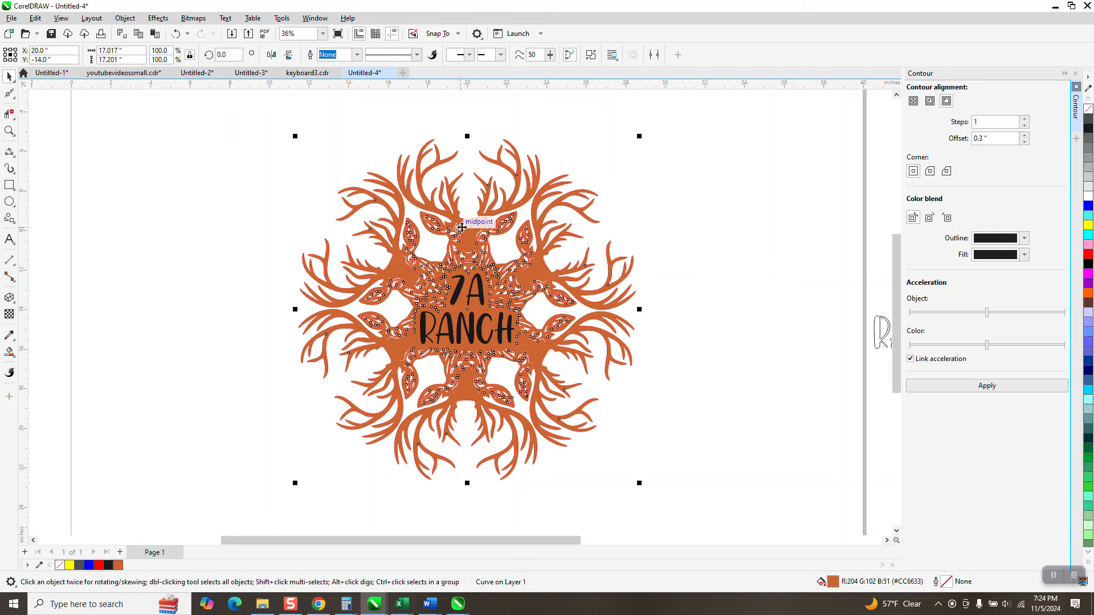
{"action": "key", "text": "Left"}
{"action": "key", "text": "Left"}
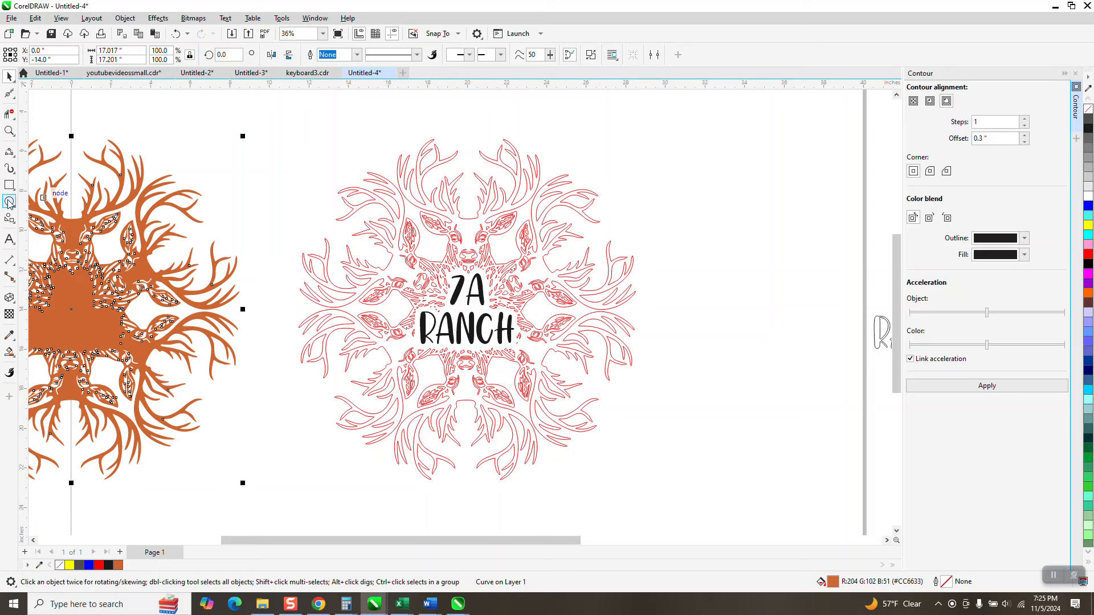
Step: Set the Smart Fill color to blue and fill the outlined deer design around the "7A RANCH" text
{"action": "left_click", "coordinate": [9, 130]}
{"action": "left_click_drag", "start_coordinate": [237, 215], "coordinate": [591, 402]}
{"action": "left_click", "coordinate": [9, 352]}
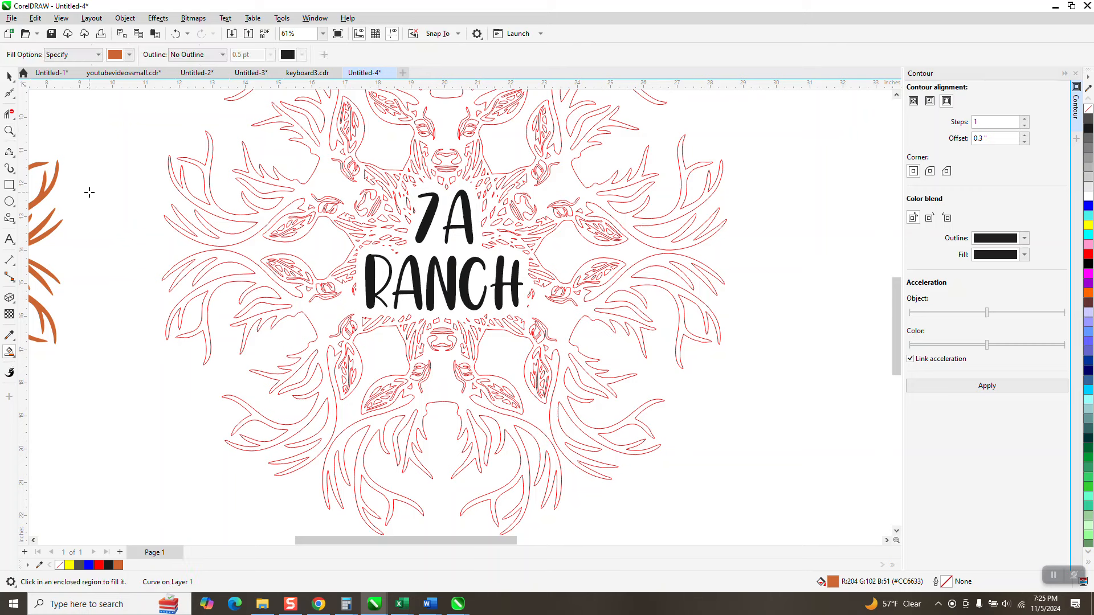
{"action": "left_click", "coordinate": [130, 54]}
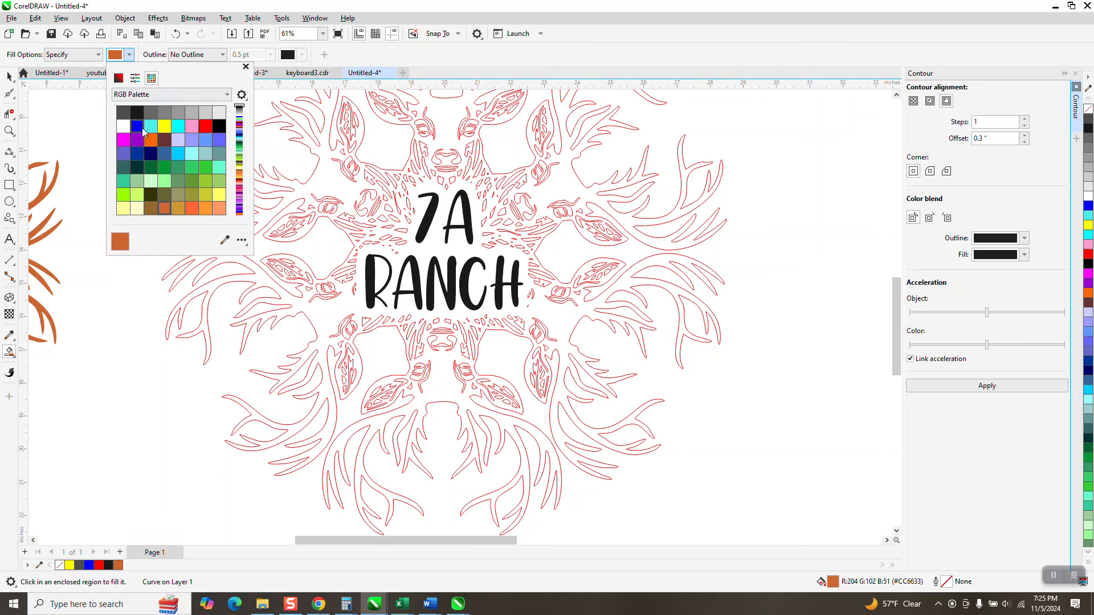
{"action": "left_click", "coordinate": [137, 125]}
{"action": "left_click", "coordinate": [447, 123]}
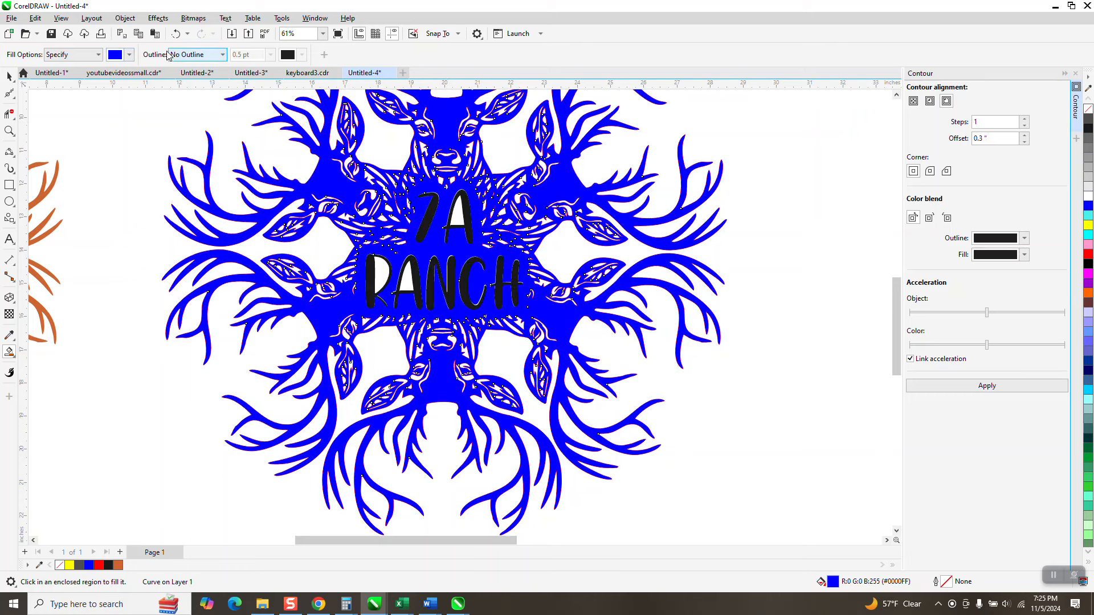
Step: Undo the blue Smart Fill and give the outlined deer design itself a solid blue fill with no outline
{"action": "left_click", "coordinate": [176, 33]}
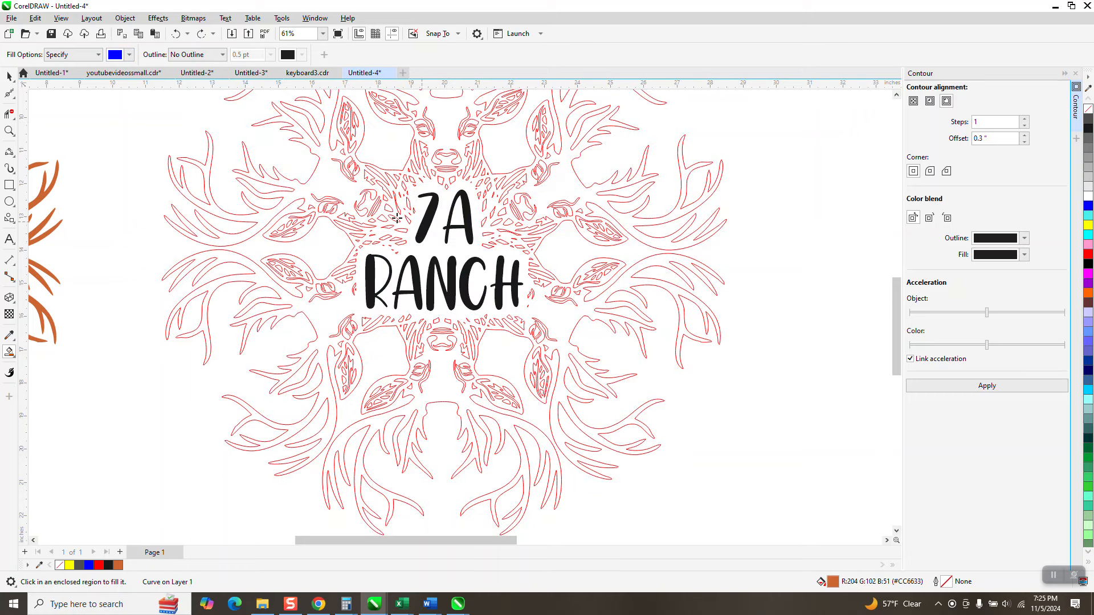
{"action": "left_click", "coordinate": [9, 76]}
{"action": "left_click", "coordinate": [489, 214]}
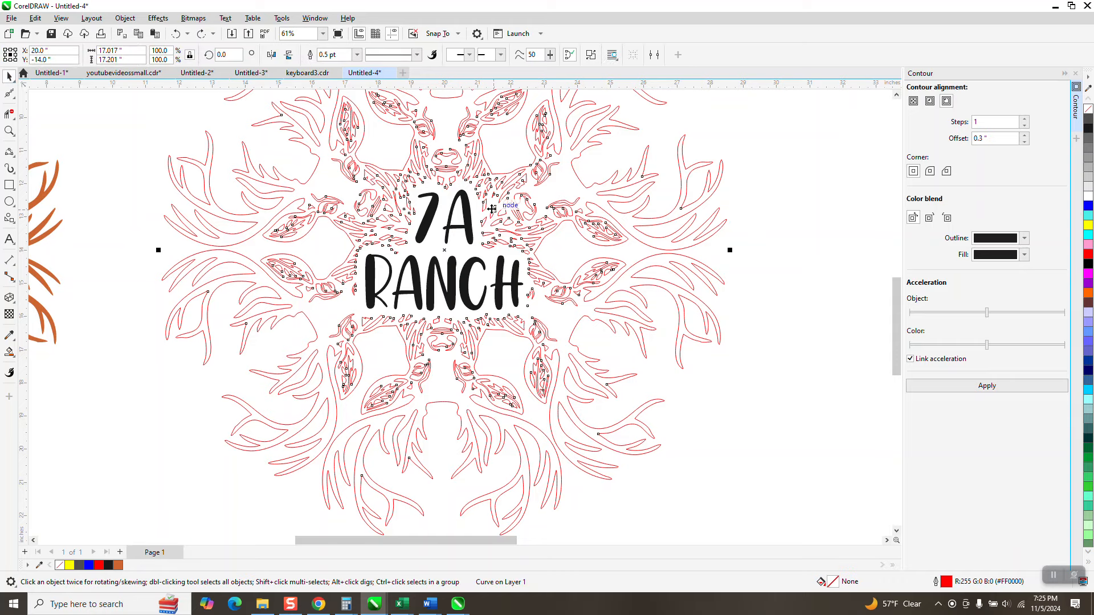
{"action": "left_click", "coordinate": [1086, 209]}
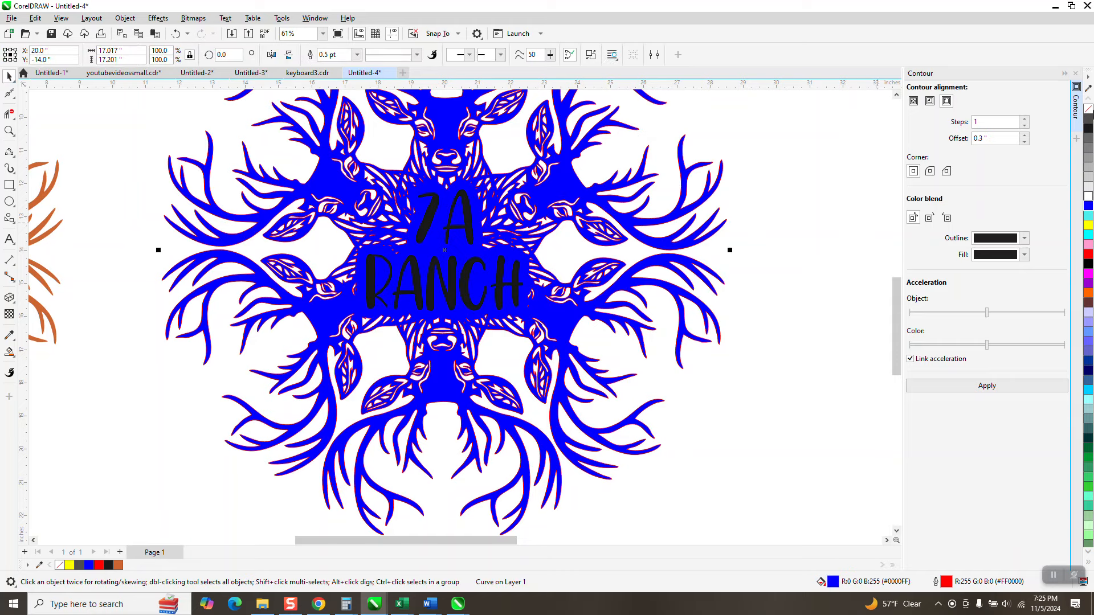
{"action": "right_click", "coordinate": [1088, 109]}
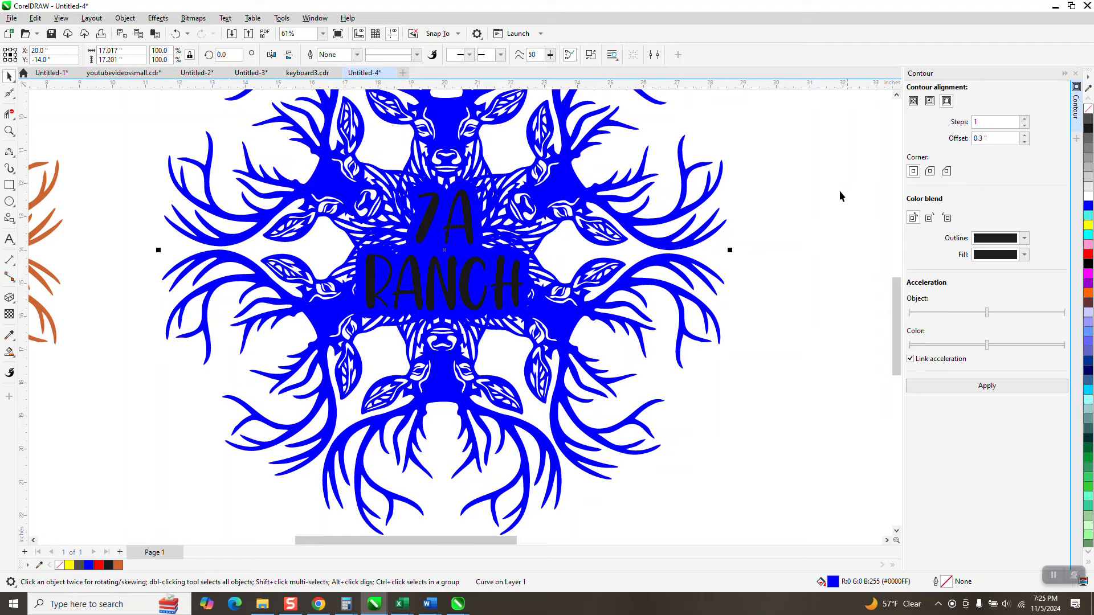
Step: Change the fill of the deer design behind the "7A RANCH" text to dark brown (#663333)
{"action": "left_click", "coordinate": [1088, 302]}
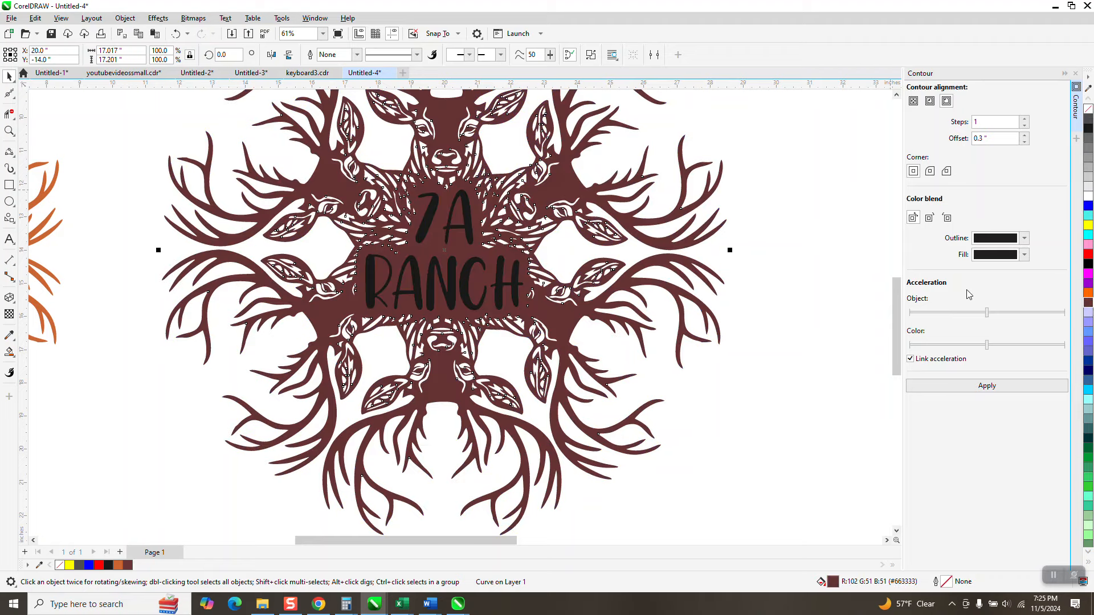
{"action": "scroll", "coordinate": [734, 256], "scroll_direction": "down", "scroll_amount": 3}
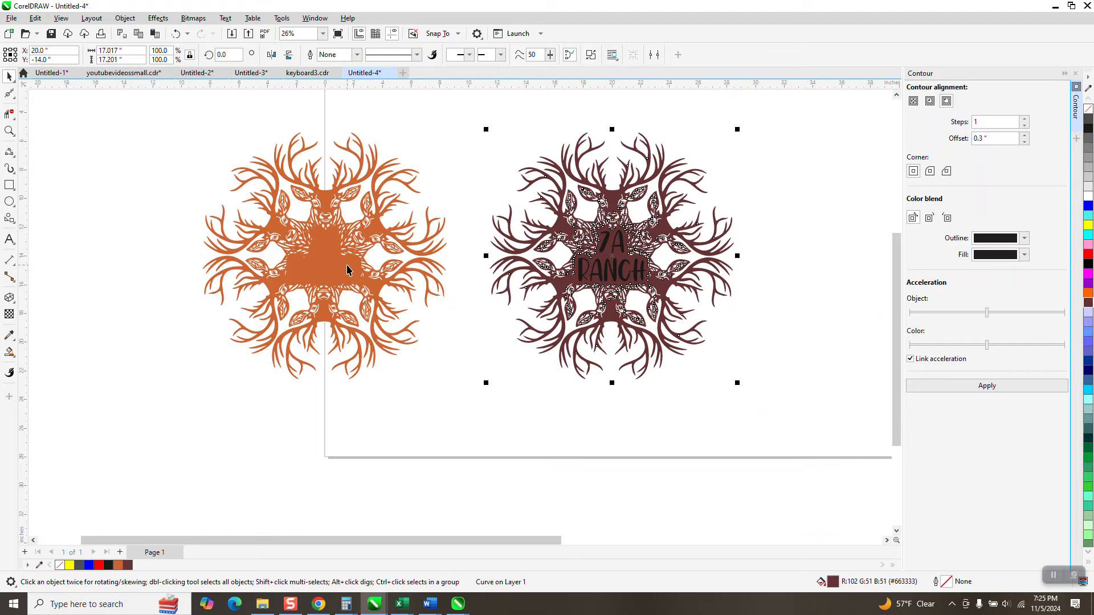
{"action": "scroll", "coordinate": [577, 214], "scroll_direction": "down", "scroll_amount": 1}
{"action": "left_click", "coordinate": [9, 130]}
{"action": "left_click_drag", "start_coordinate": [484, 144], "coordinate": [805, 427]}
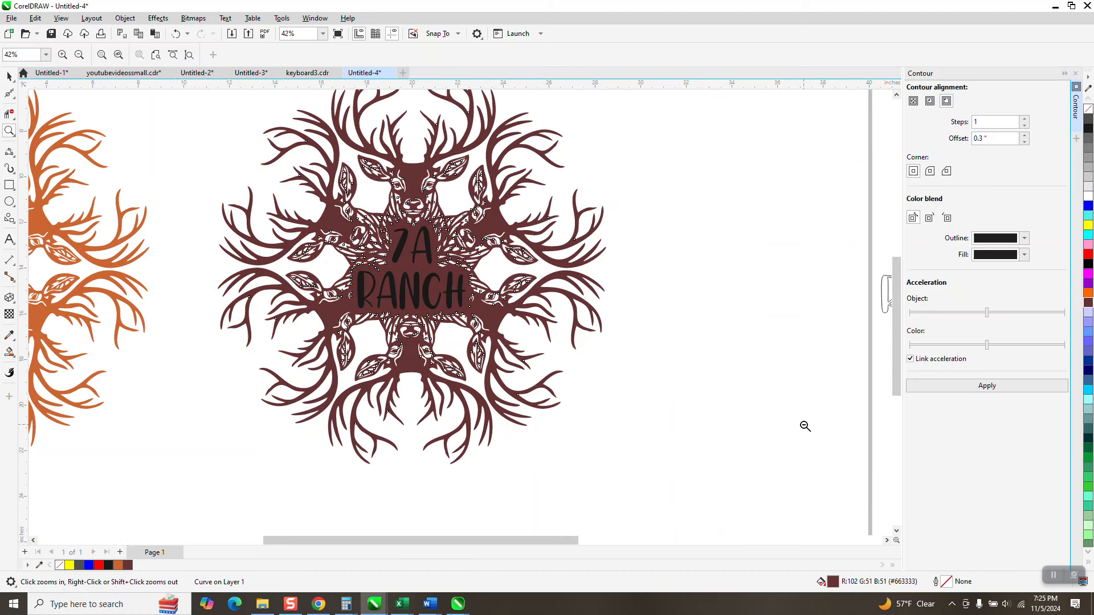